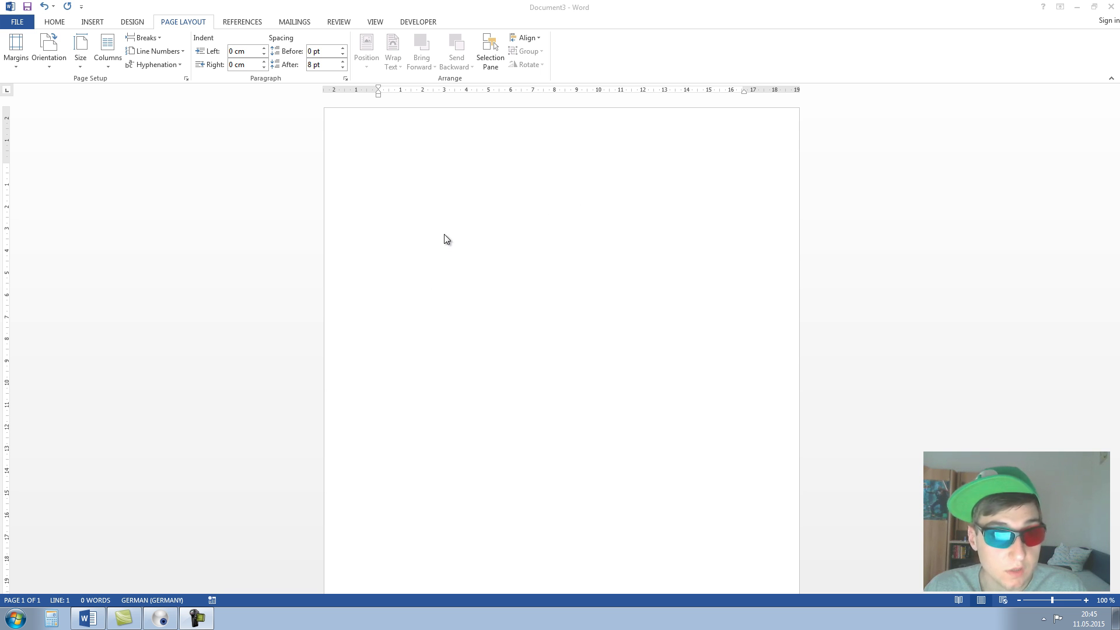
# Step: Add a Plain Number 3 page number at the bottom of every page, then leave the footer
pyautogui.click(93, 25)
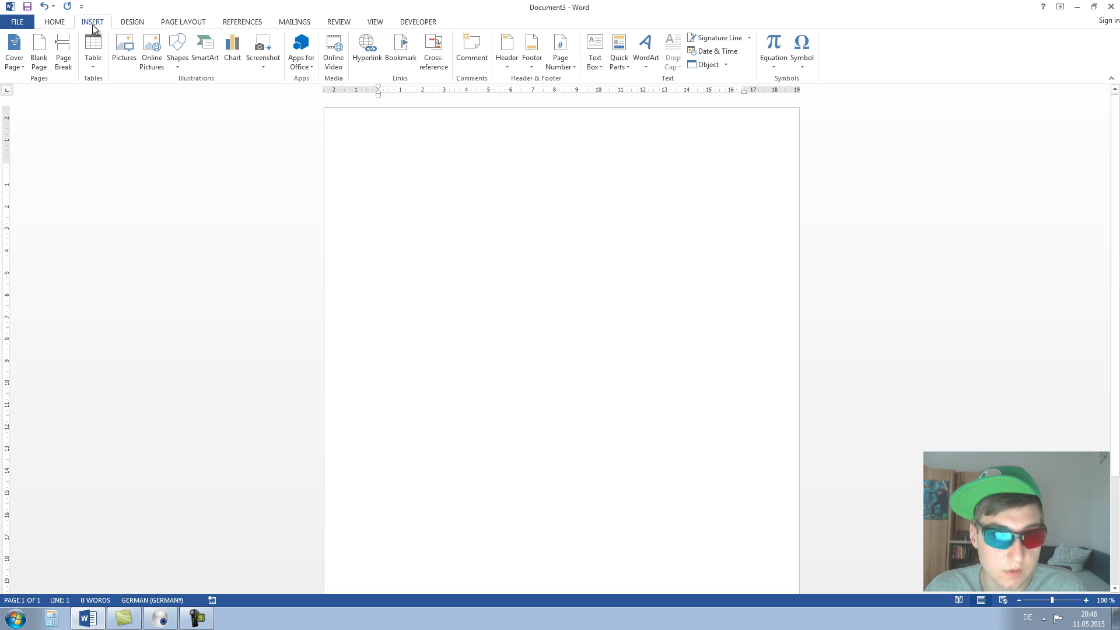
pyautogui.click(569, 65)
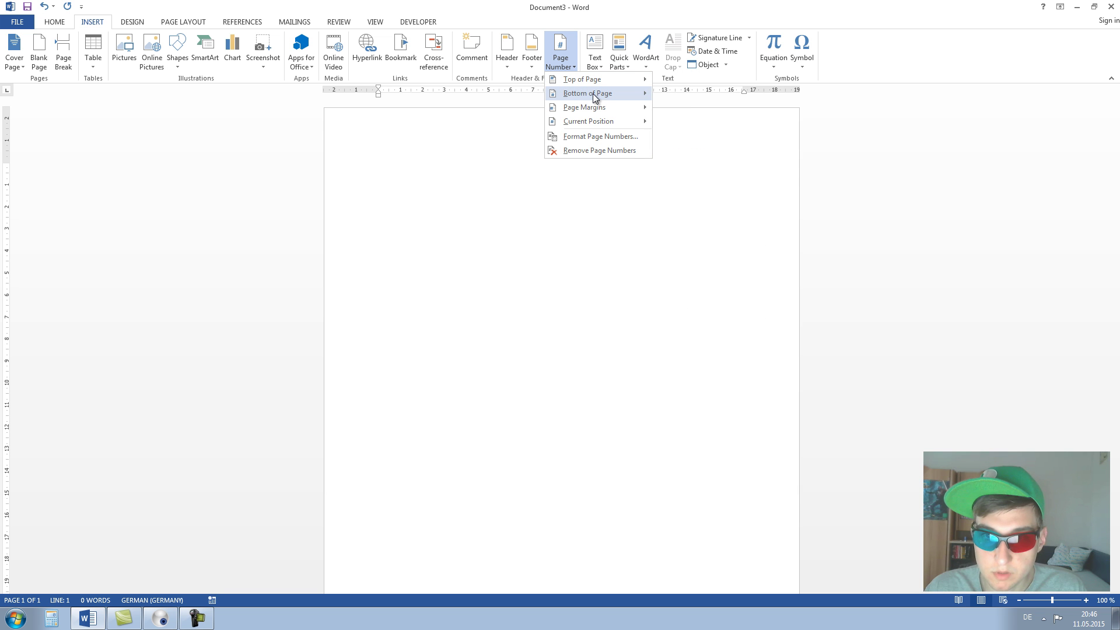
pyautogui.moveTo(592, 94)
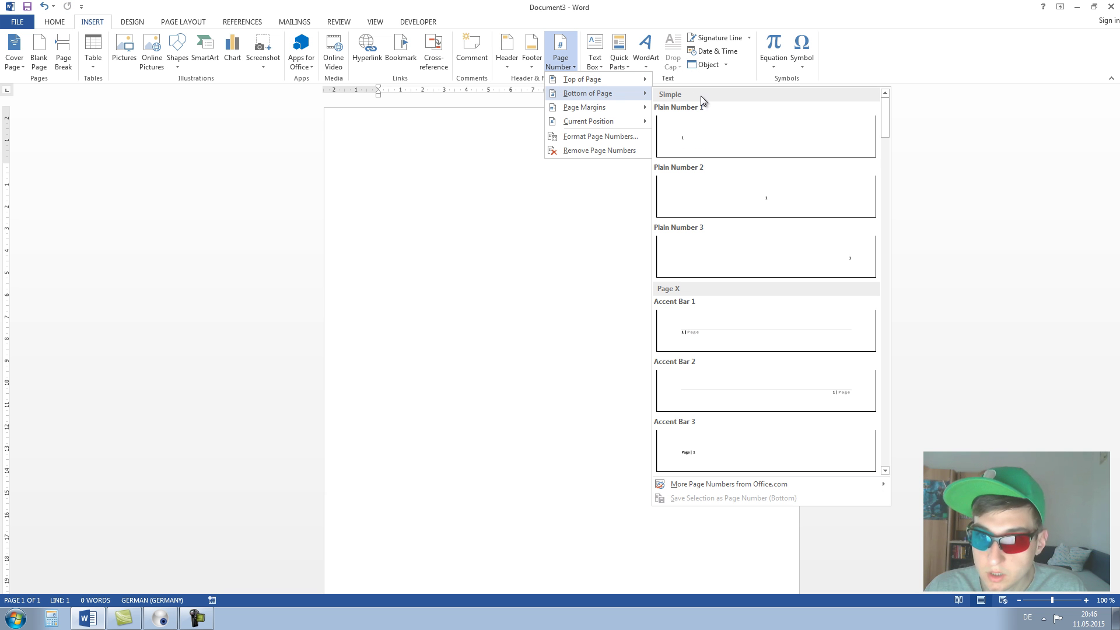
pyautogui.click(706, 242)
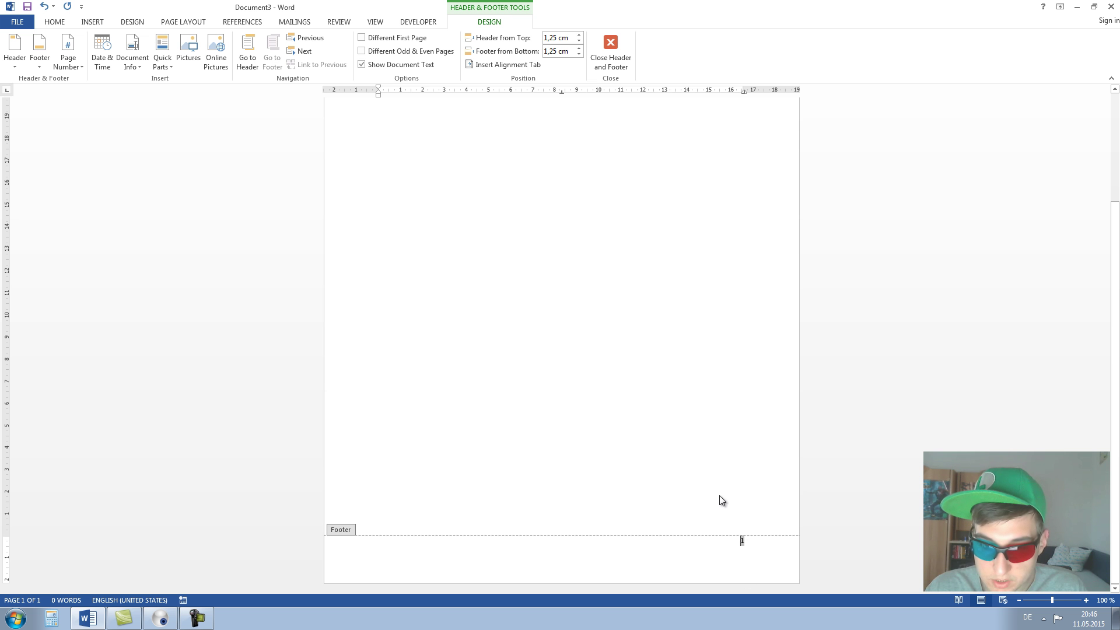
pyautogui.doubleClick(677, 458)
pyautogui.scroll(2, 630, 426)
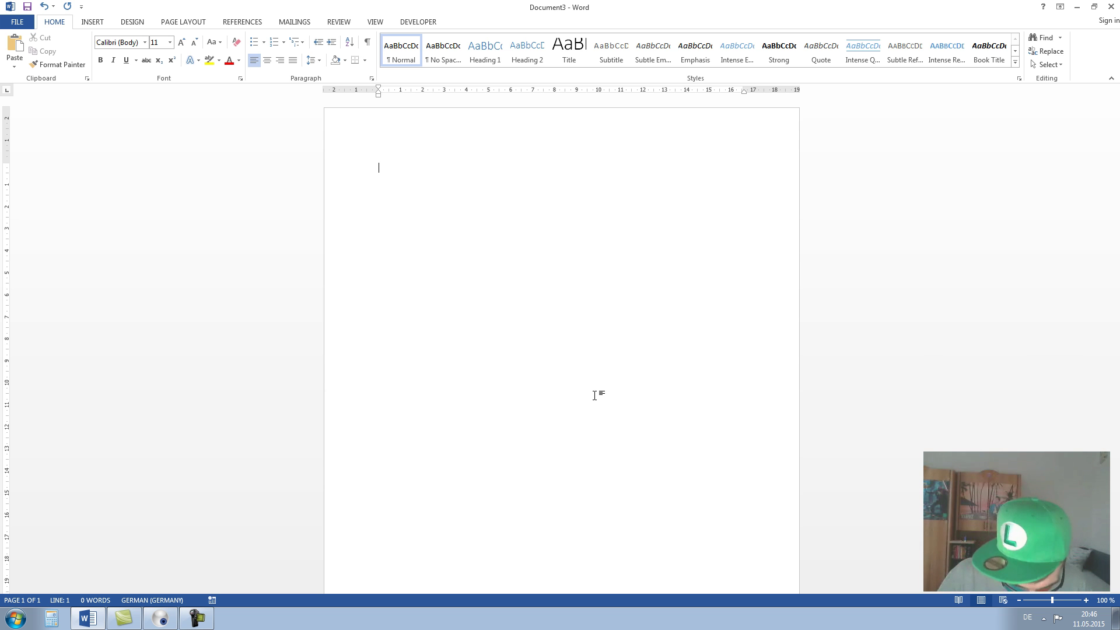
# Step: Generate ten paragraphs of sample text with =rand(10)
pyautogui.write('=rand(1')
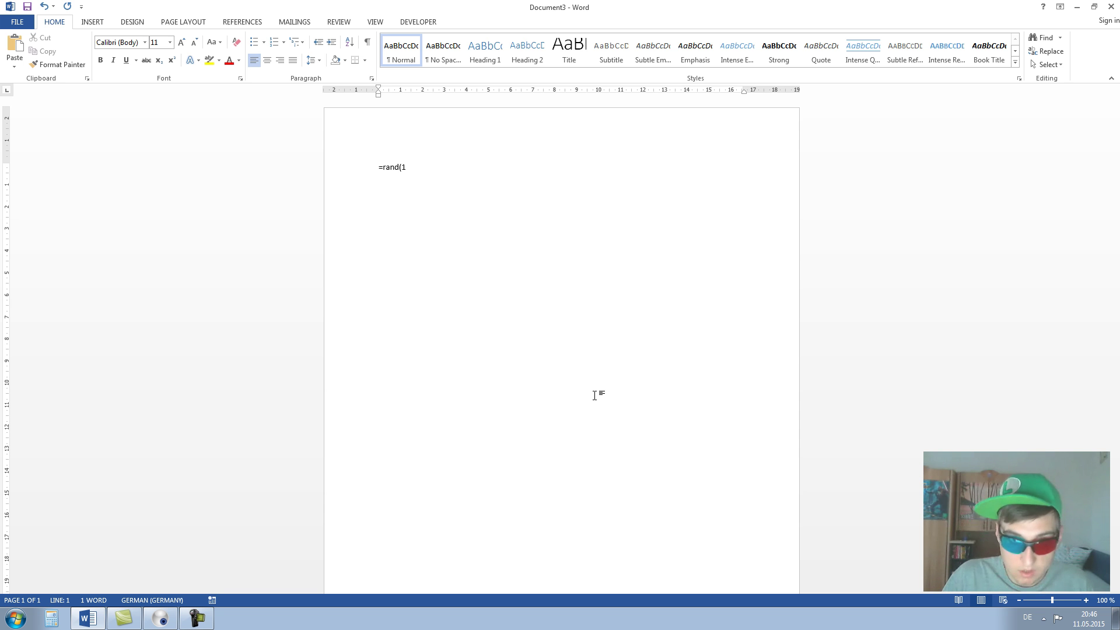
pyautogui.write('0)')
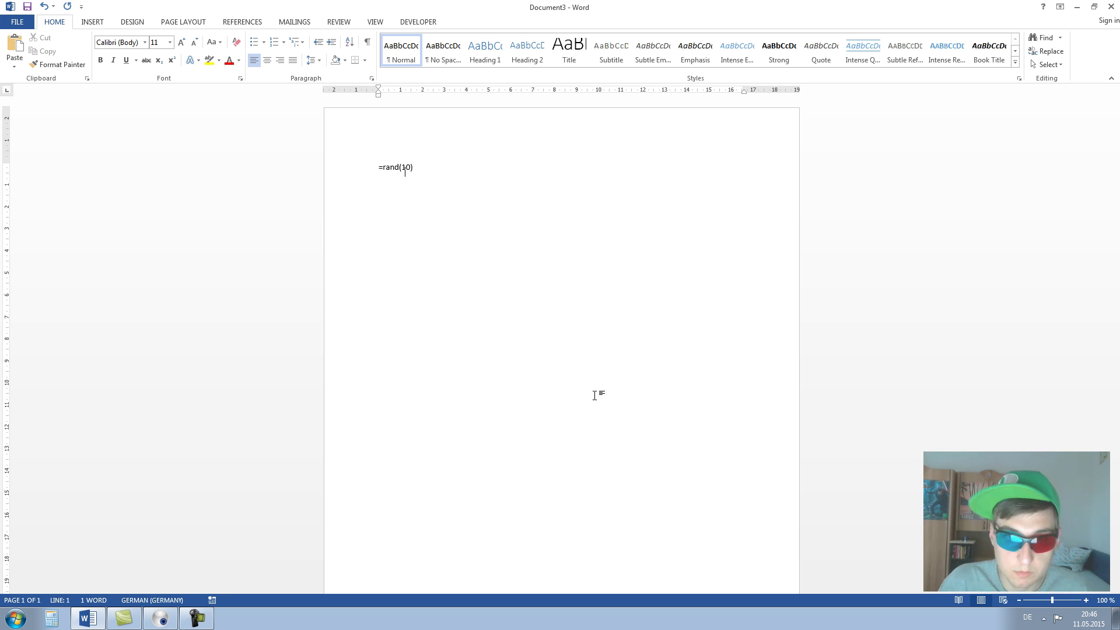
pyautogui.press('Return')
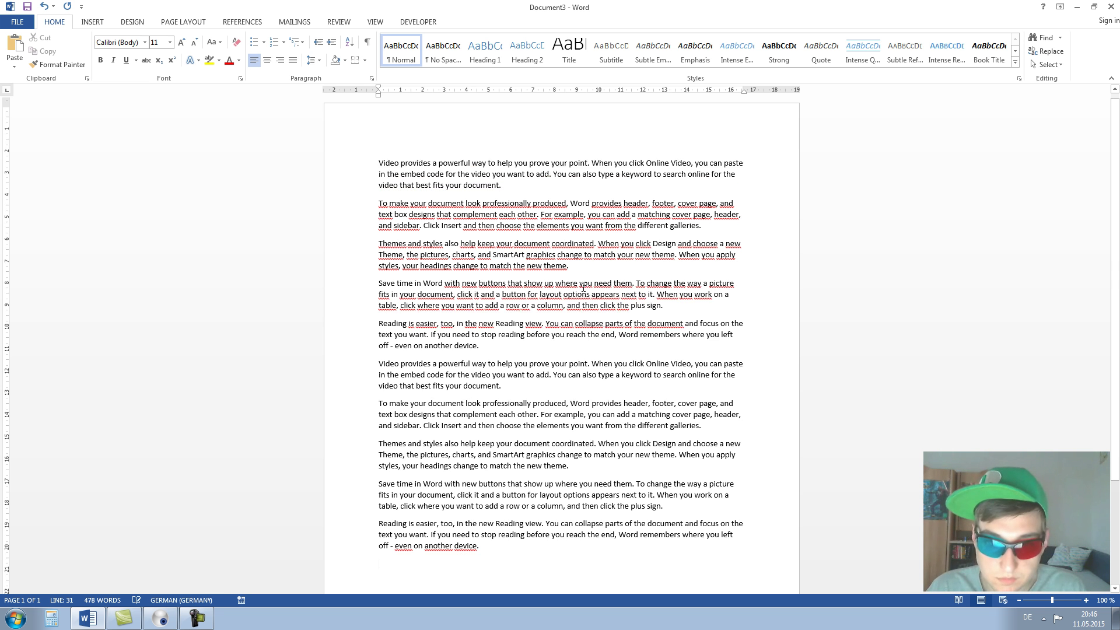
pyautogui.scroll(-4, 583, 288)
# Step: Select the sample paragraphs and paste a second copy after the last one
pyautogui.moveTo(485, 473); pyautogui.dragTo(353, 107)
pyautogui.hotkey('ctrl', 'c')
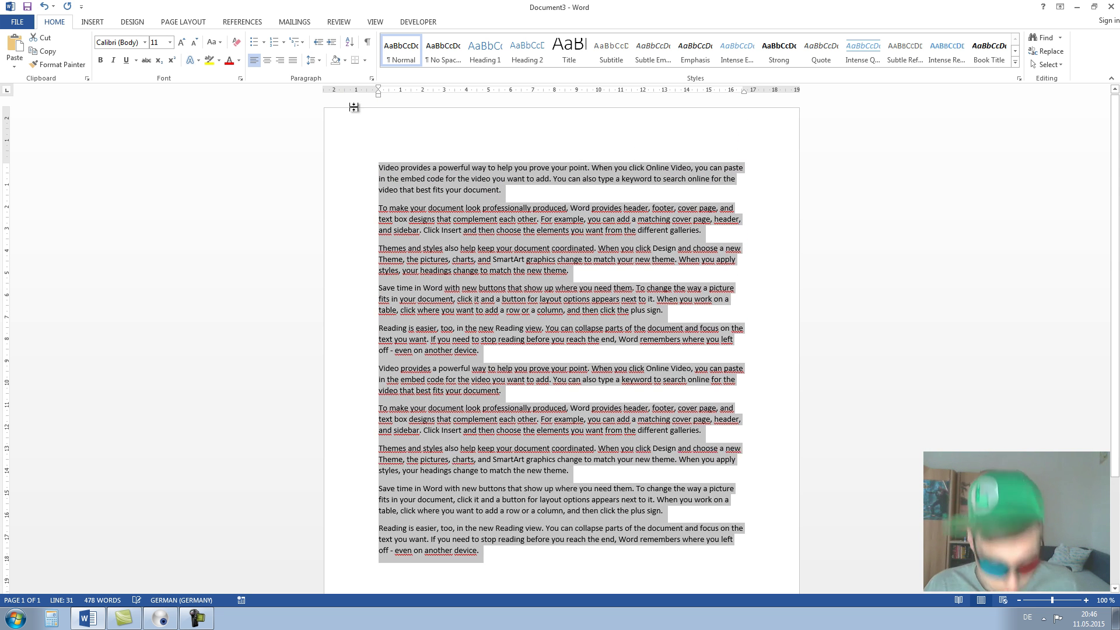
pyautogui.scroll(-3, 494, 296)
pyautogui.click(478, 492)
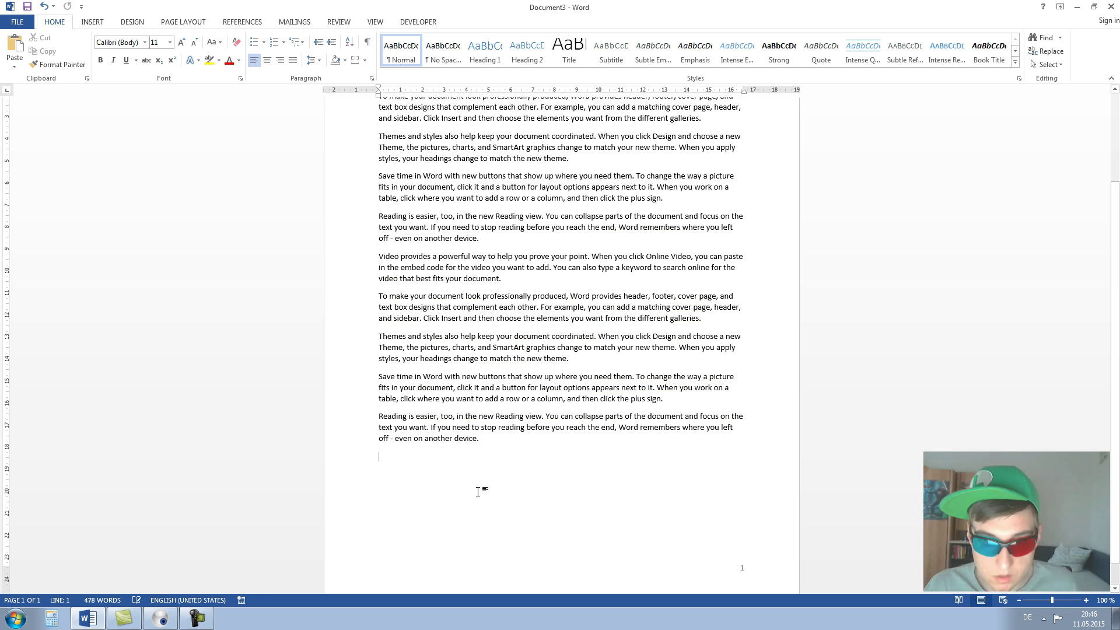
pyautogui.hotkey('ctrl', 'v')
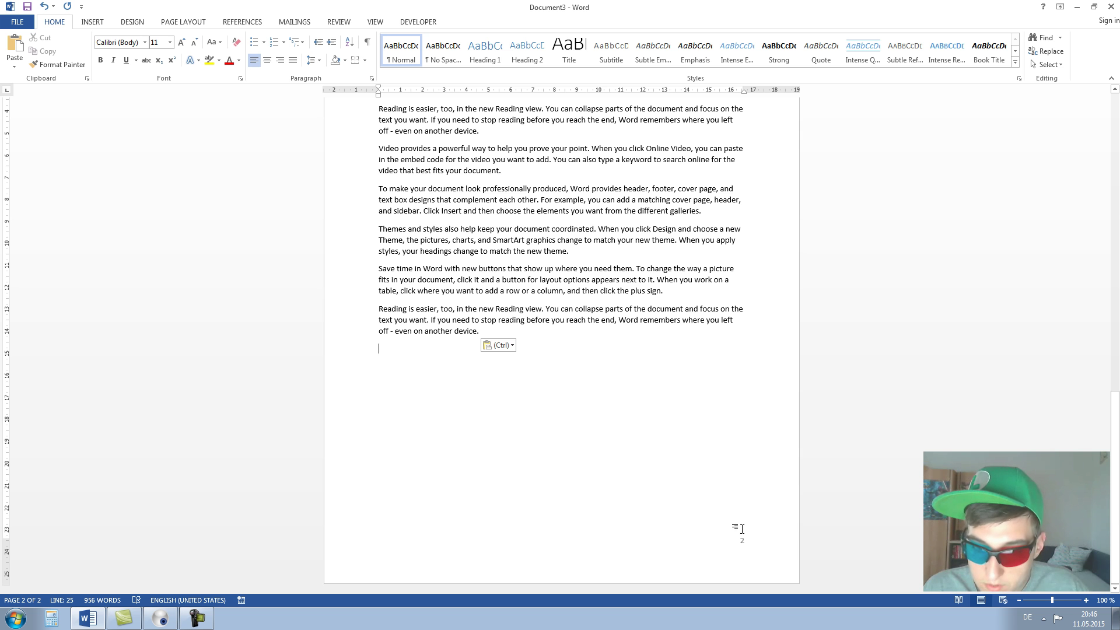
pyautogui.scroll(10, 751, 537)
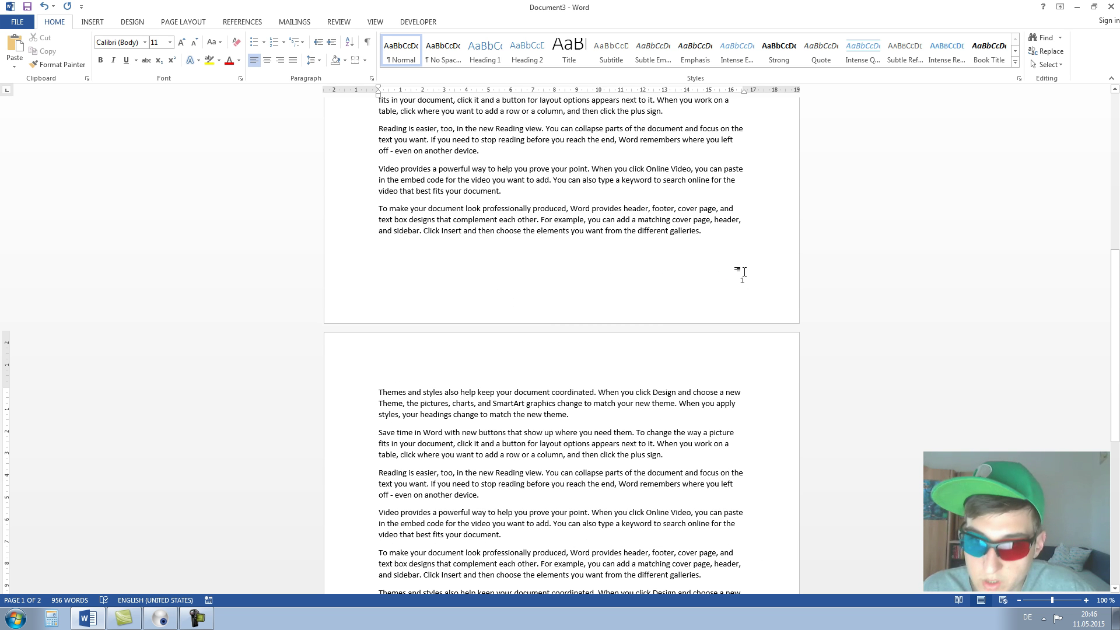
pyautogui.scroll(6, 742, 269)
pyautogui.write('Video provides a powerful way to help you prove your point. When you click Online Video, you can paste in the embed code for the video you want to add. You can also type a keyword to search online for the video that best fits your document. To make your document look professionally produced, Word provides header, footer, cover page, and text box designs that complement each other. For example, you can add a matching cover page, header, and sidebar. Click Insert and then choose the elements you want from the different galleries. Themes and styles also help keep your document coordinated. When you click Design and choose a new Theme, the pictures, charts, and SmartArt graphics change to match your new theme. When you apply styles, your headings change to match the new theme. Save time in Word with new buttons that show up where you need them. To change the way a picture fits in your document, click it and a button for layout options appears next to it. When you work on a table, click where you want to add a row or a column, and then click the plus sign. Reading is easier, too, in the new Reading view. You can collapse parts of the document and focus on the text you want. If you need to stop reading before you reach the end, Word remembers where you left off - even on another device.')
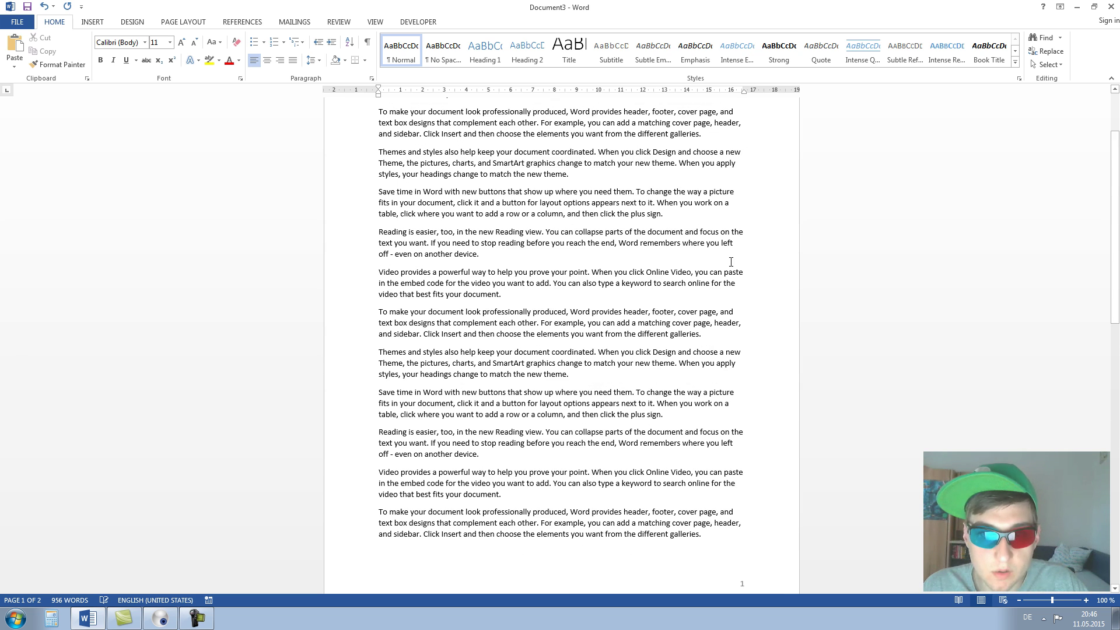
# Step: Turn on Show/Hide ¶ and add an empty paragraph after page one's last paragraph
pyautogui.scroll(-1, 591, 259)
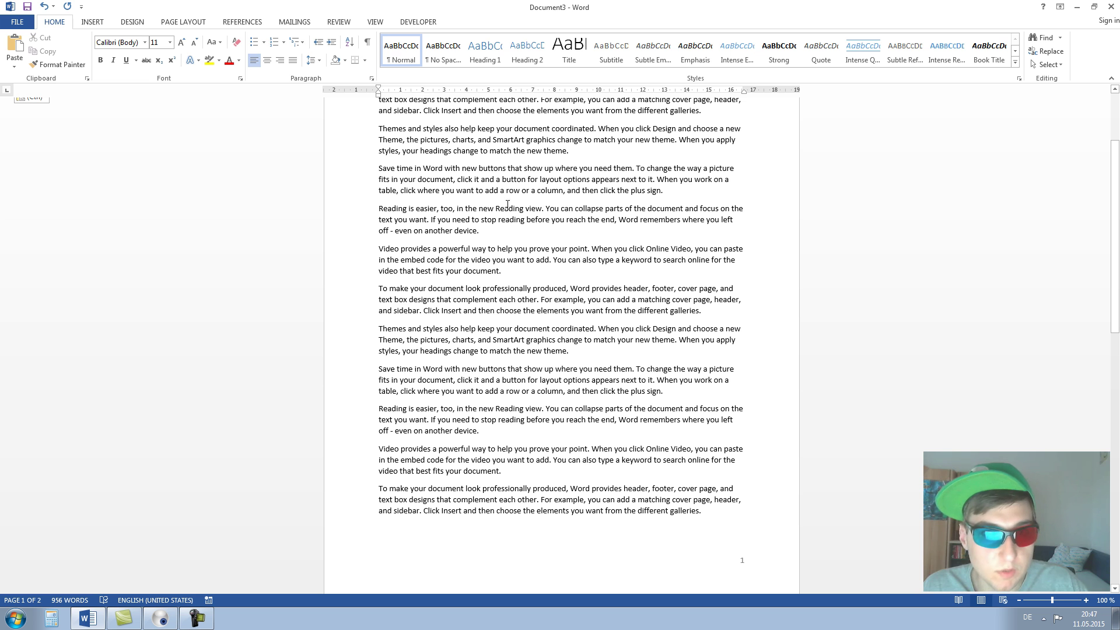
pyautogui.click(367, 44)
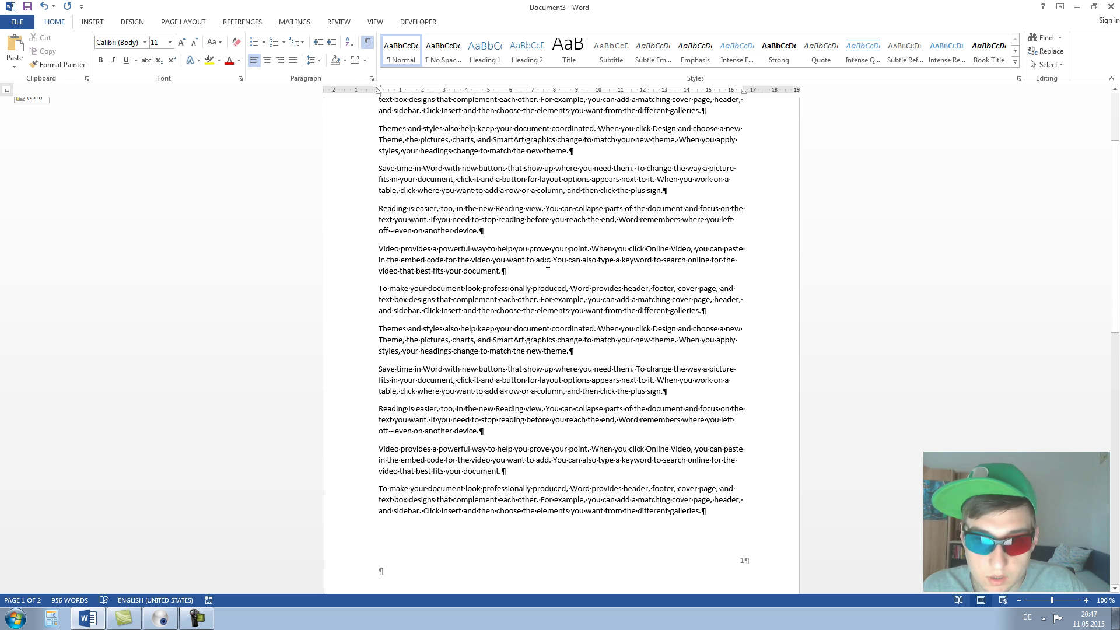
pyautogui.click(720, 512)
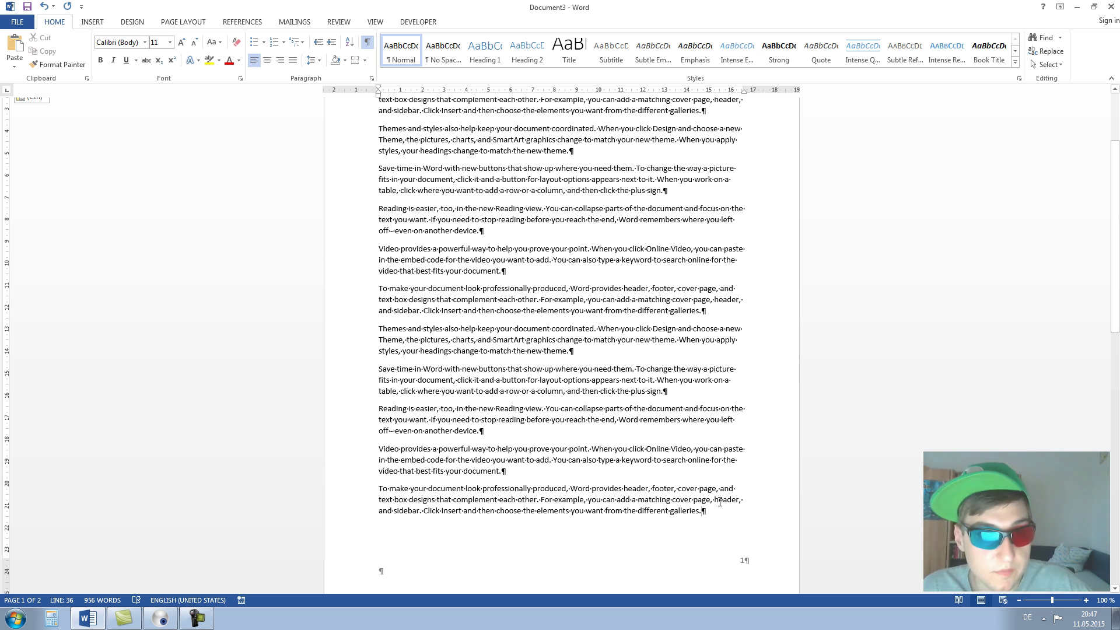
pyautogui.press('Return')
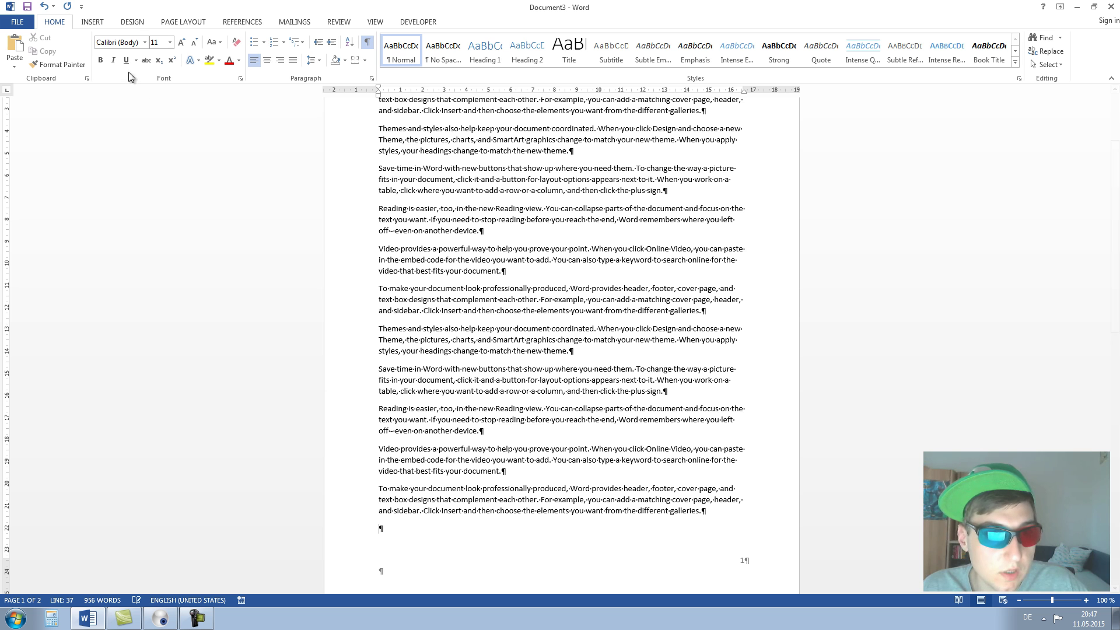
pyautogui.click(171, 26)
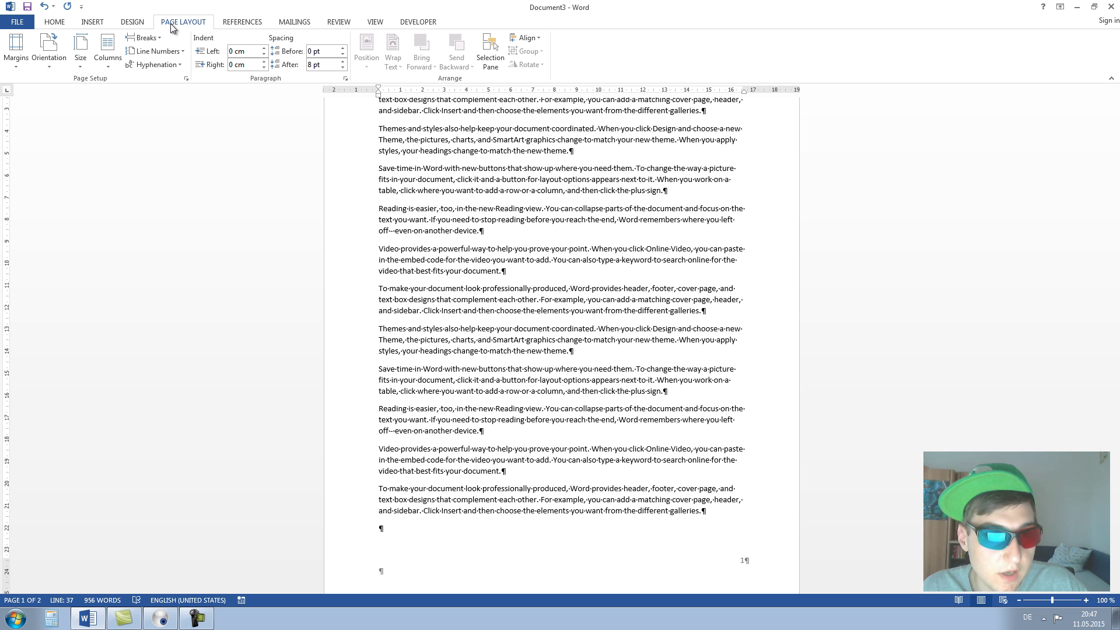
pyautogui.click(158, 38)
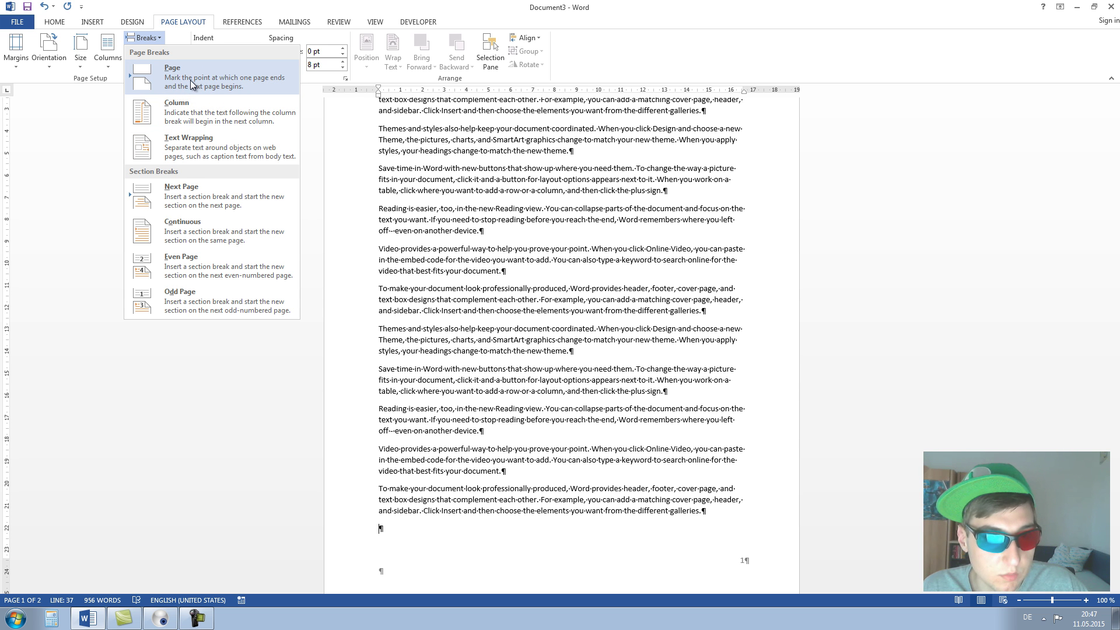
pyautogui.click(191, 194)
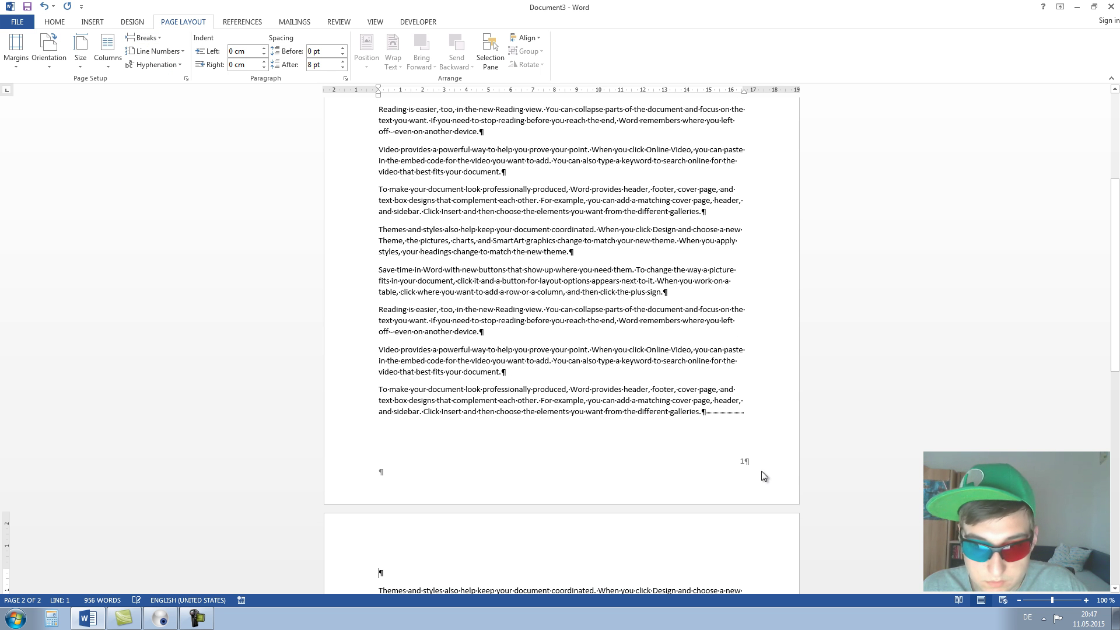
pyautogui.click(704, 413)
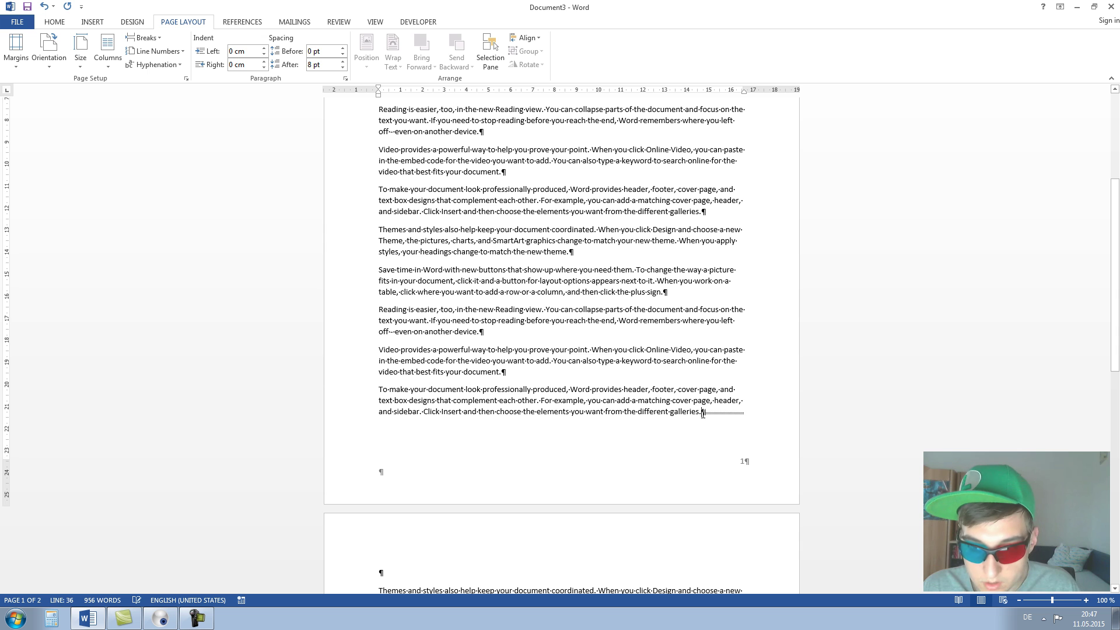
pyautogui.click(547, 430)
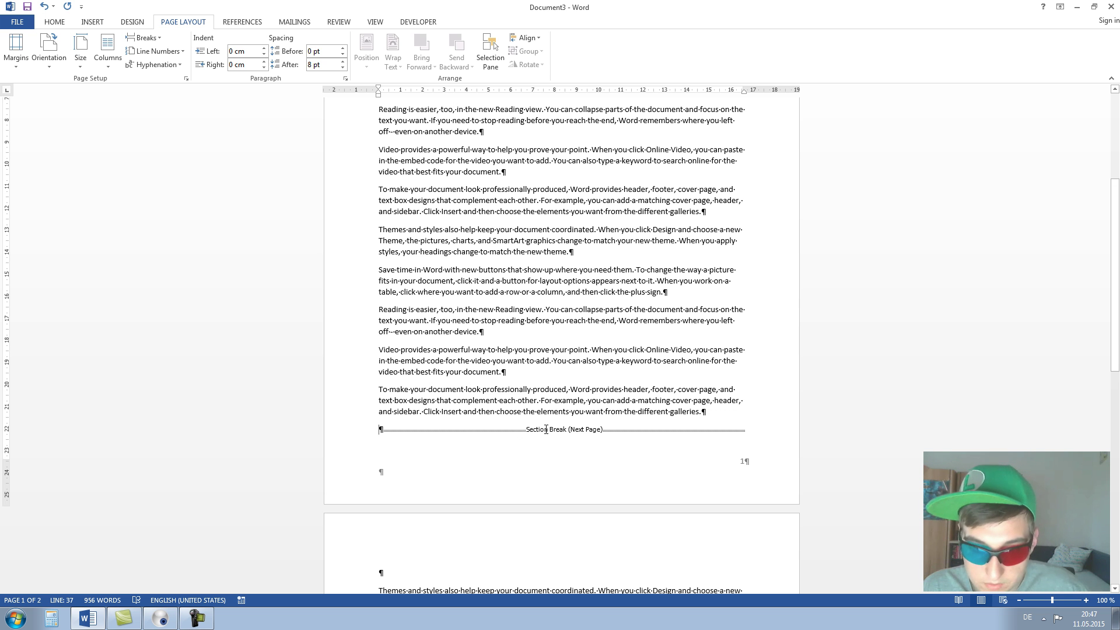
pyautogui.click(49, 23)
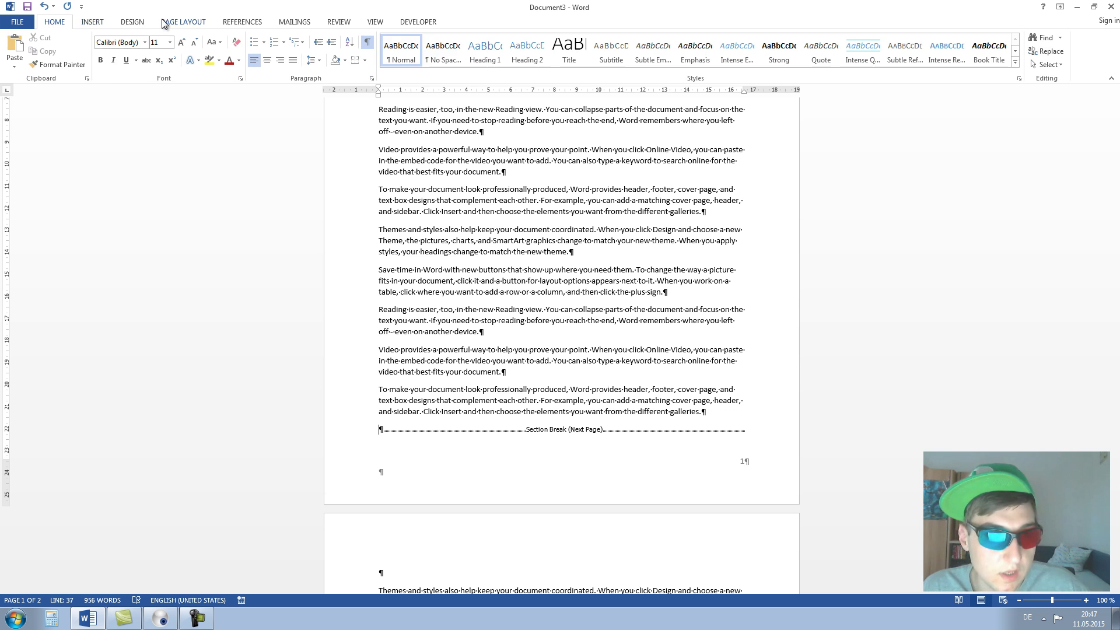
pyautogui.click(369, 43)
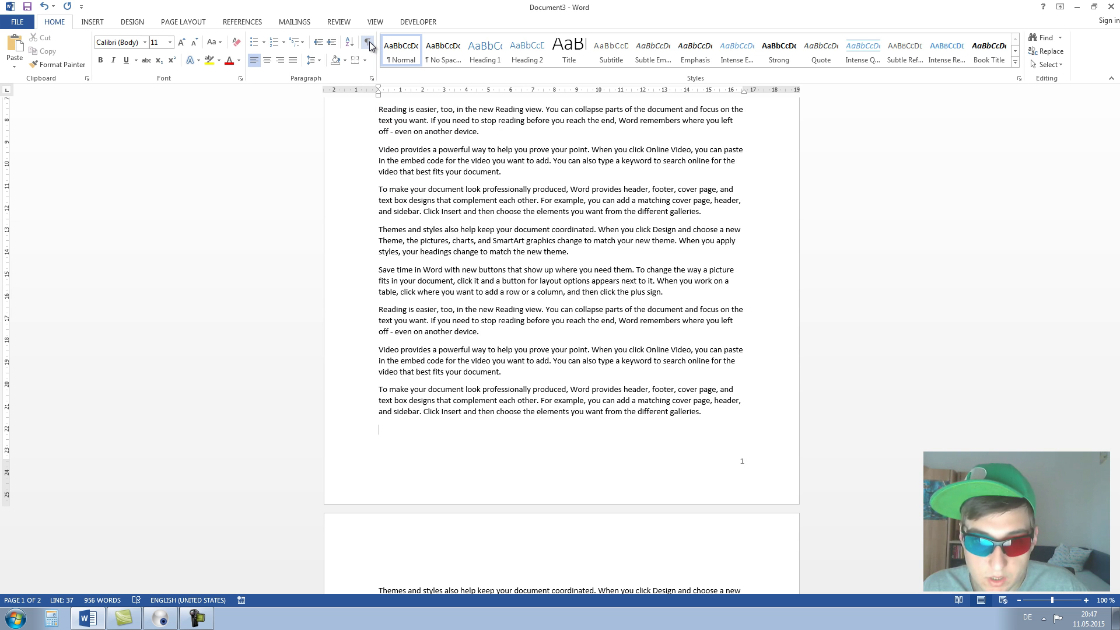
pyautogui.click(370, 44)
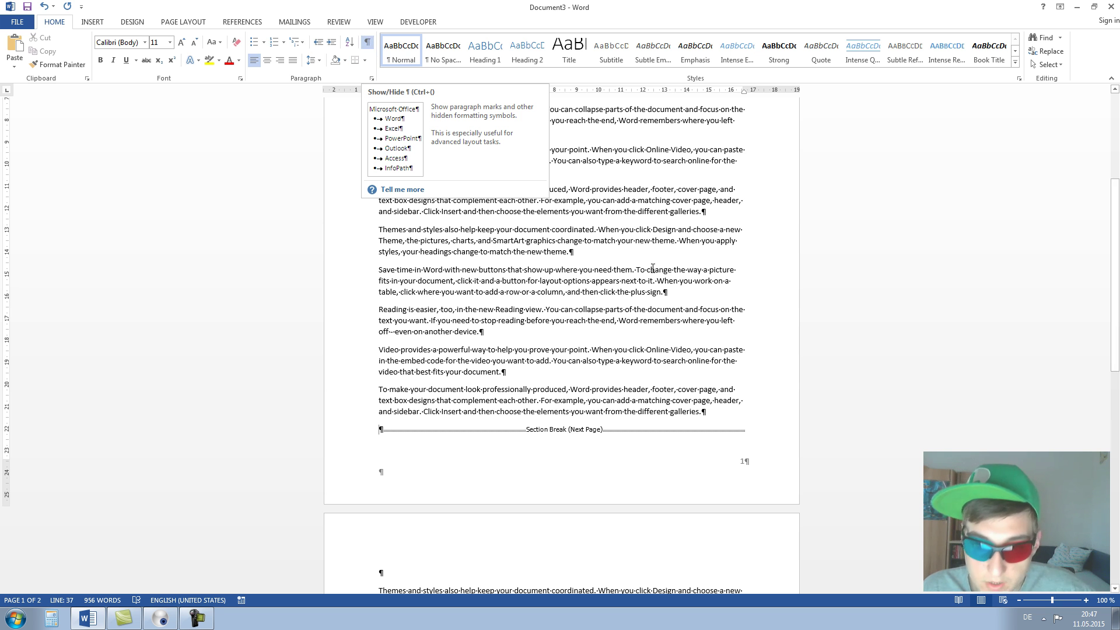
pyautogui.scroll(-5, 622, 328)
# Step: Set section 1's footer page number format to I, II, III in Format Page Numbers
pyautogui.scroll(-13, 622, 327)
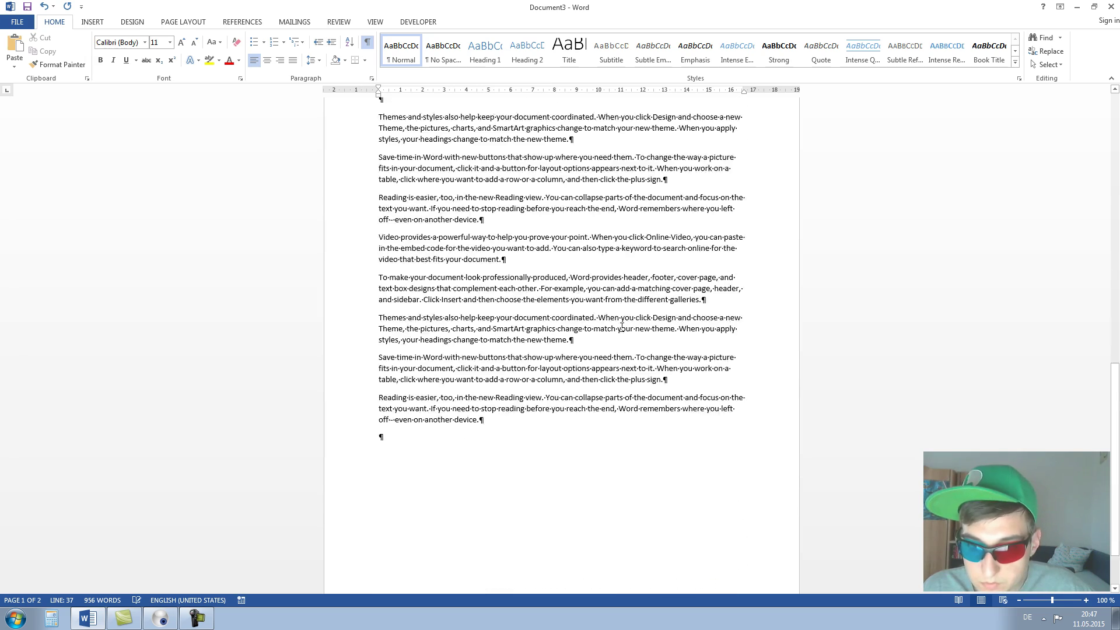
pyautogui.scroll(16, 660, 321)
pyautogui.scroll(4, 660, 320)
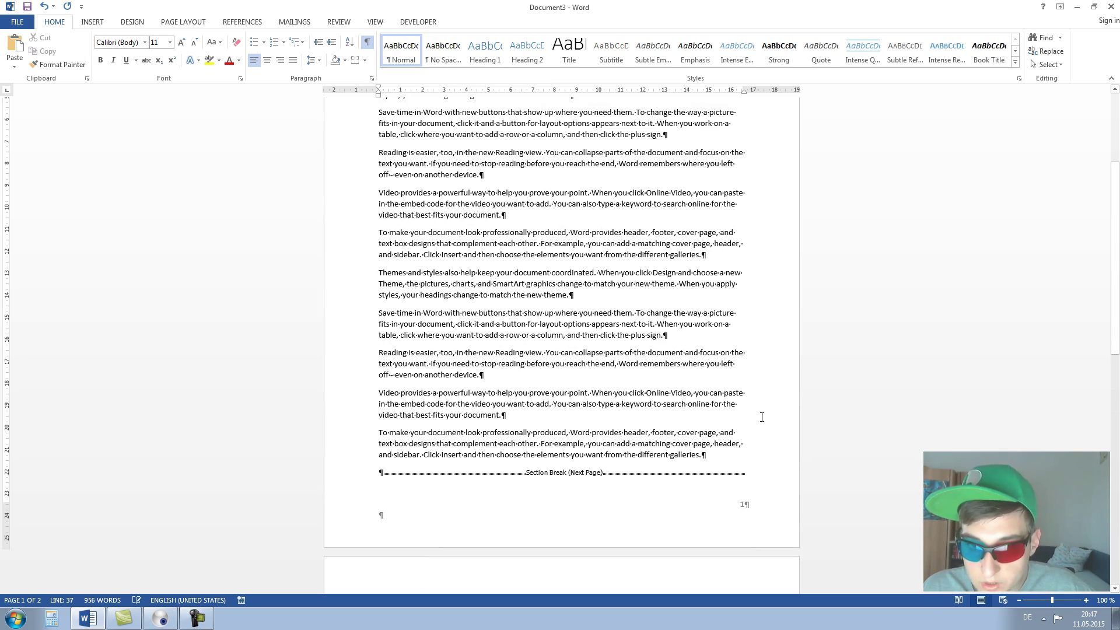
pyautogui.doubleClick(744, 505)
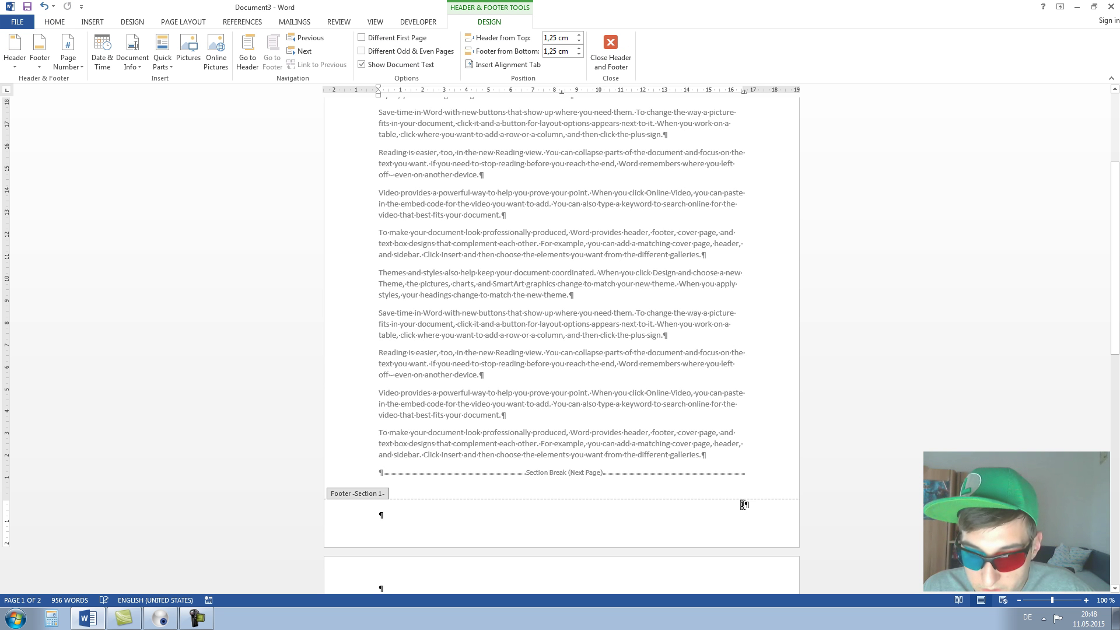
pyautogui.rightClick(744, 505)
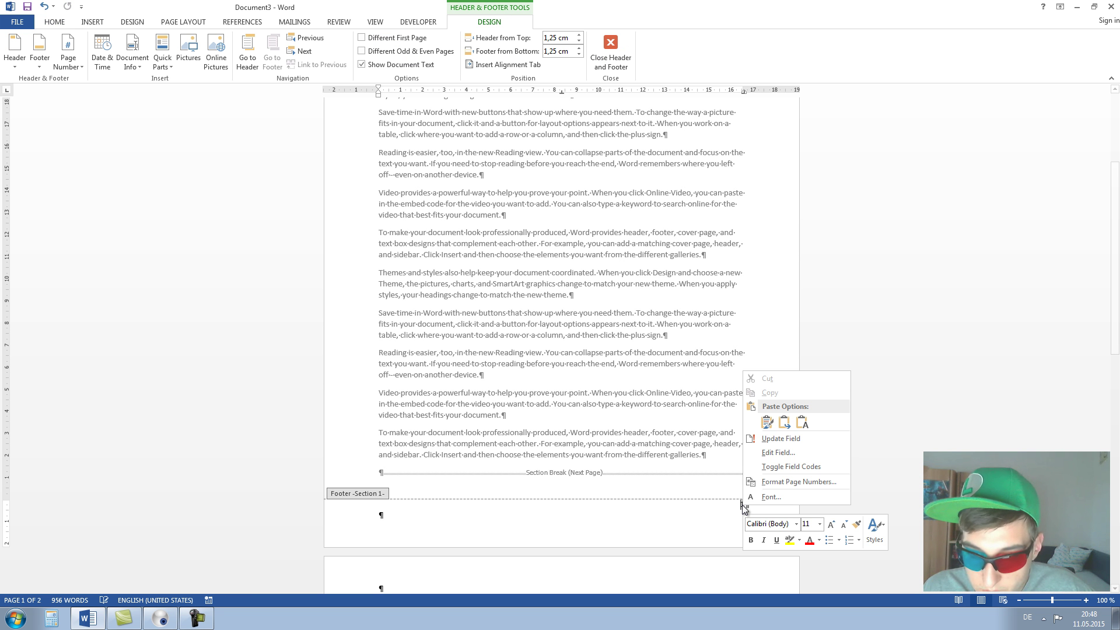
pyautogui.click(778, 482)
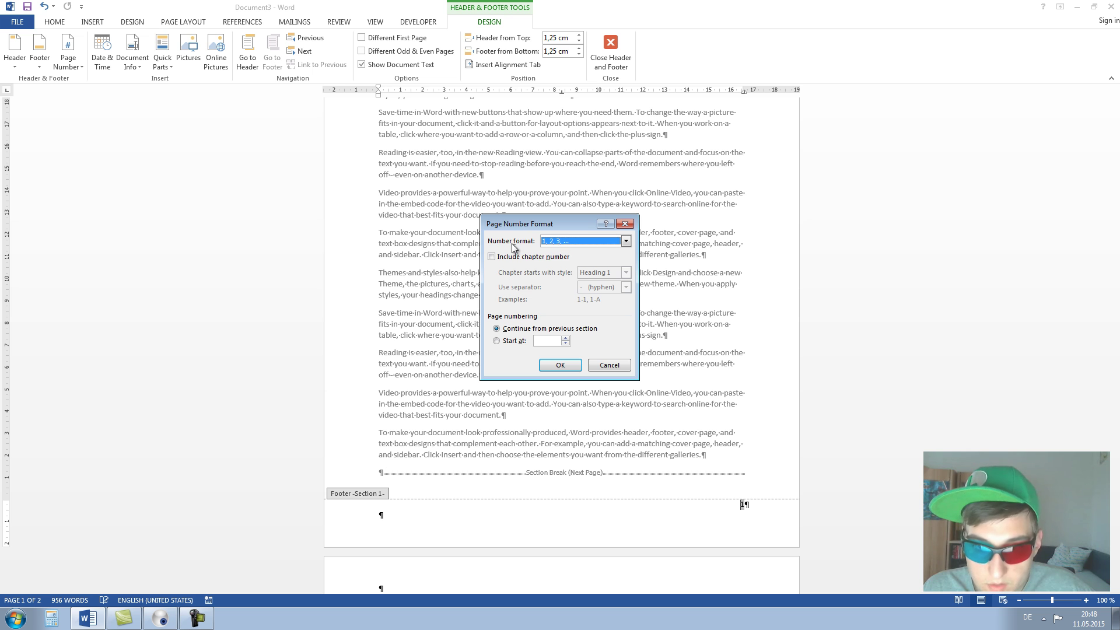
pyautogui.click(545, 244)
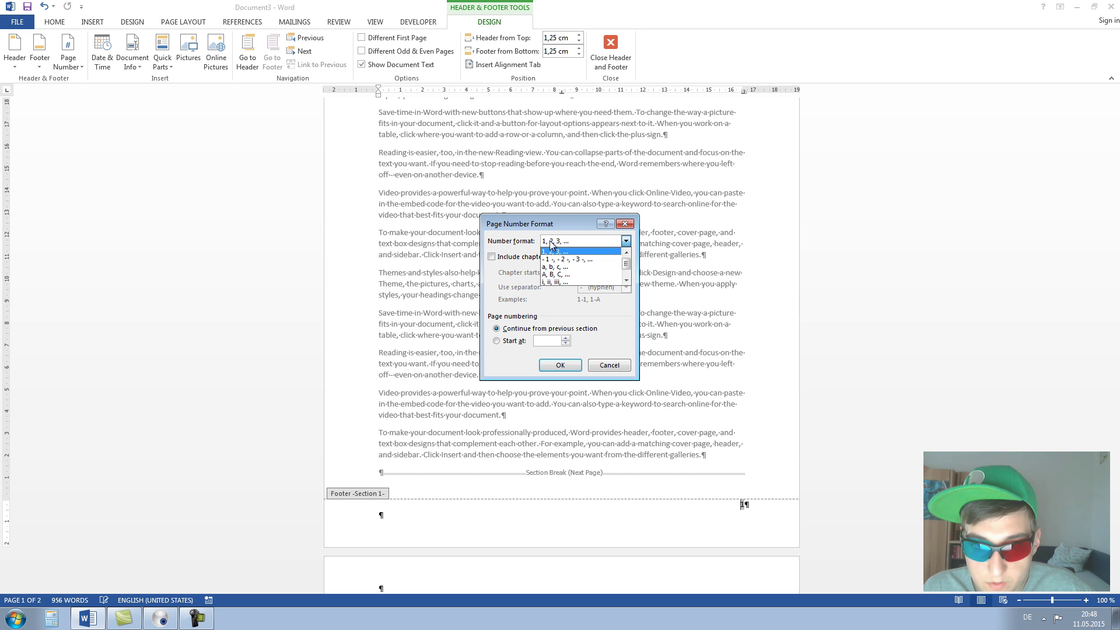
pyautogui.scroll(-2, 566, 280)
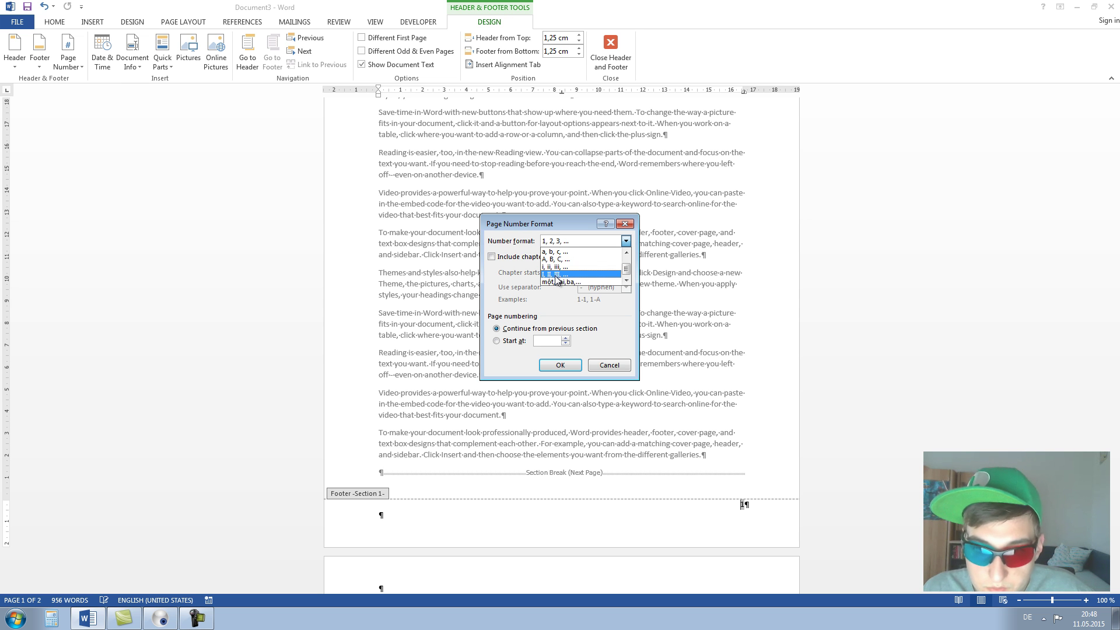
pyautogui.click(557, 276)
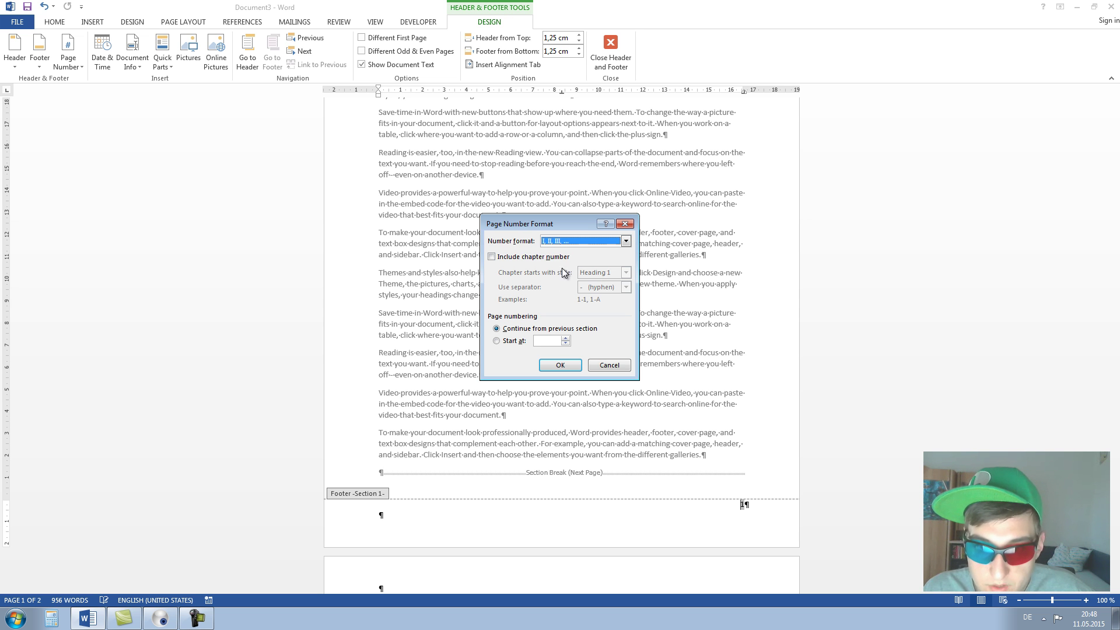
pyautogui.click(558, 365)
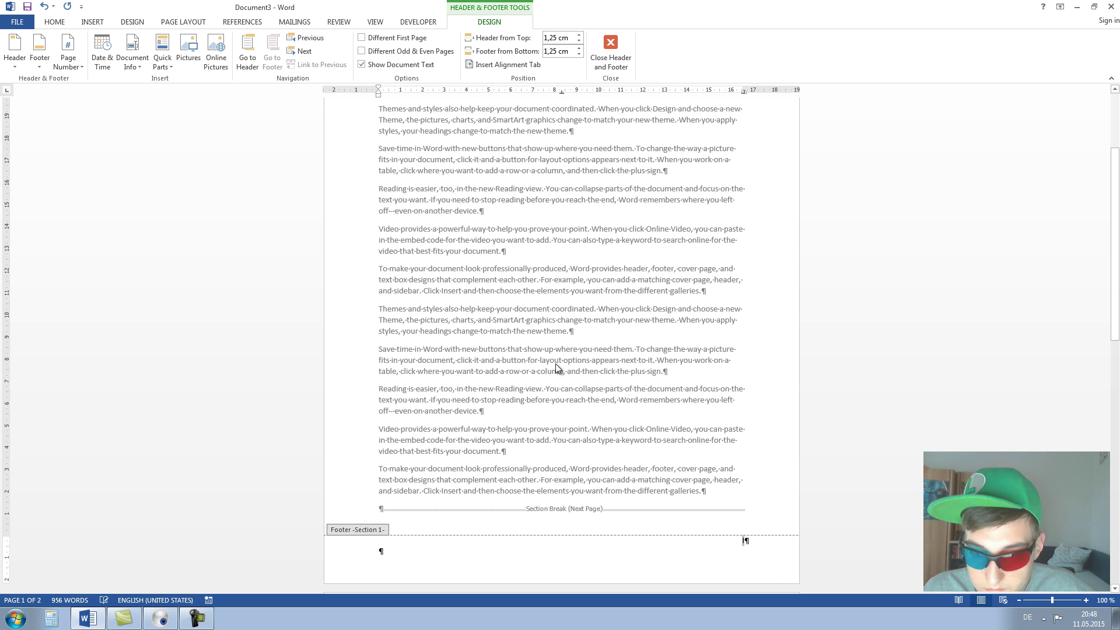
# Step: Close the footer and scroll through the pages to check the Roman numbering
pyautogui.doubleClick(766, 436)
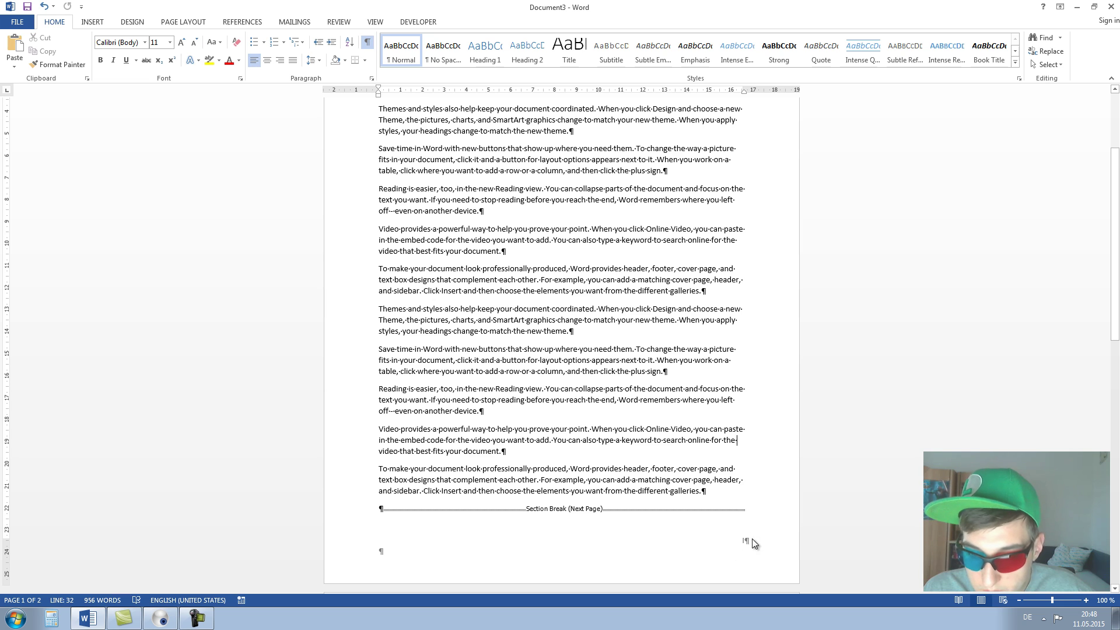
pyautogui.scroll(-1, 743, 495)
pyautogui.scroll(-15, 745, 467)
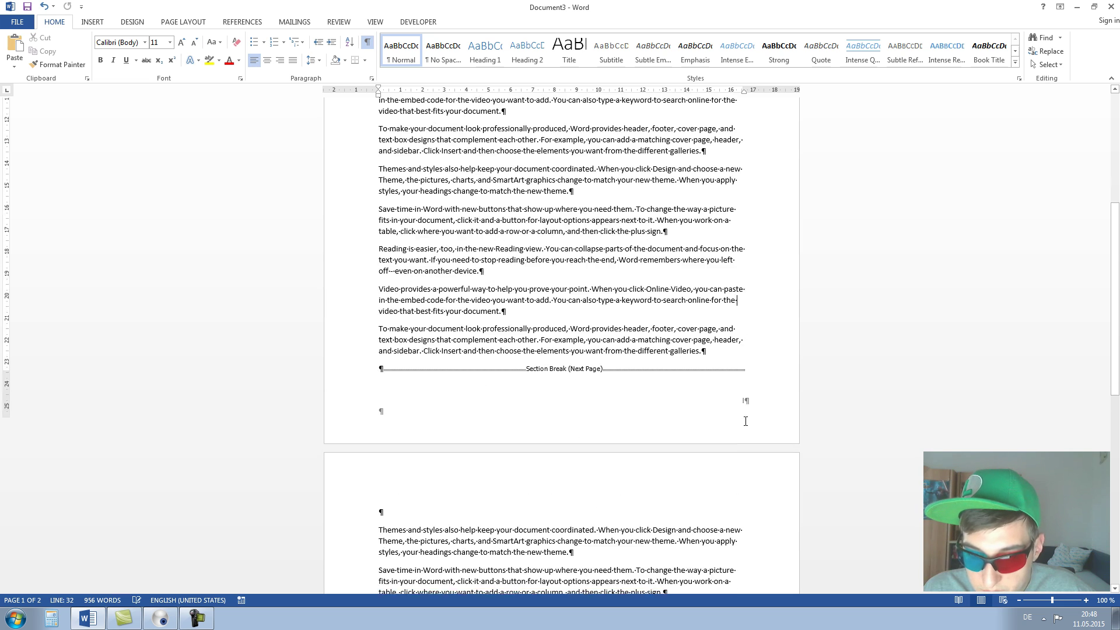
pyautogui.scroll(-1, 750, 406)
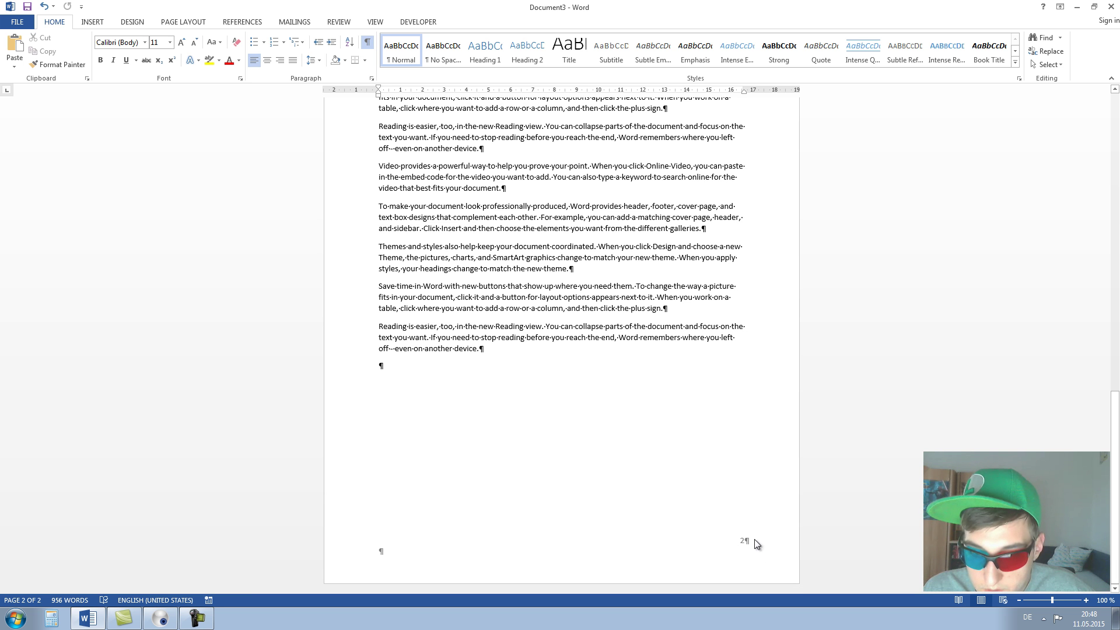
pyautogui.scroll(7, 712, 505)
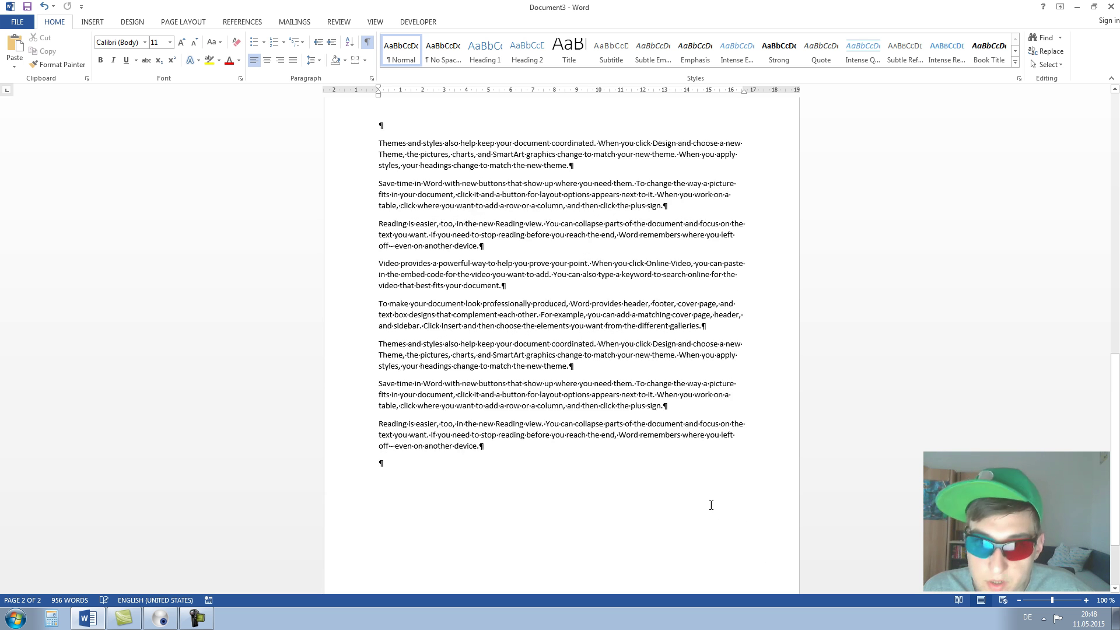
pyautogui.scroll(4, 627, 416)
pyautogui.click(514, 281)
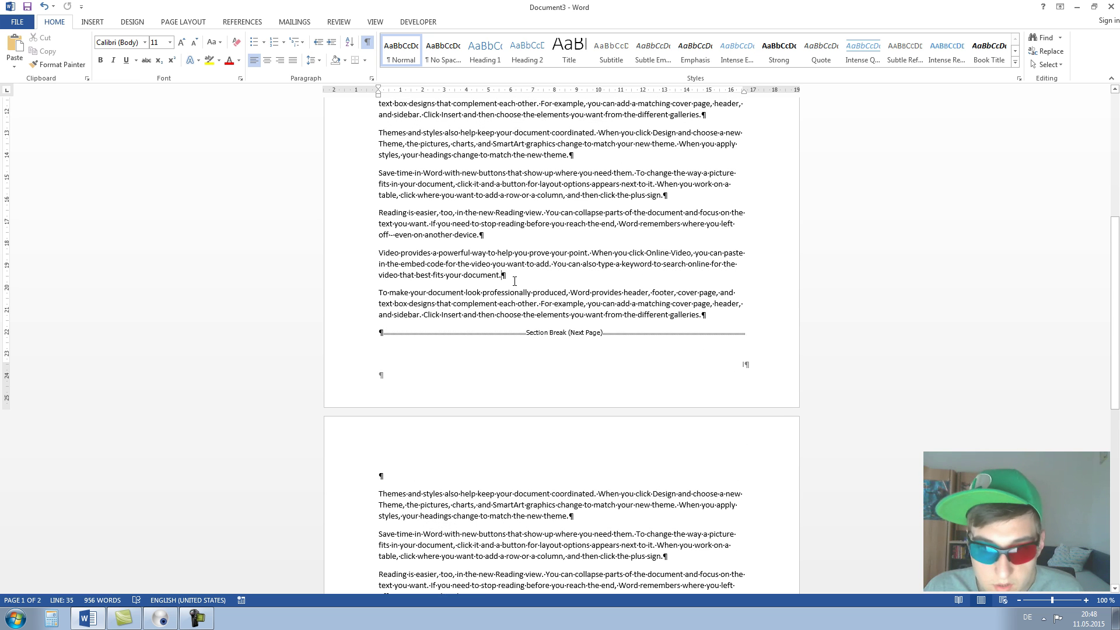
pyautogui.press('Return')
pyautogui.press('Return')
pyautogui.press('Return')
pyautogui.press('Return')
pyautogui.scroll(-14, 648, 391)
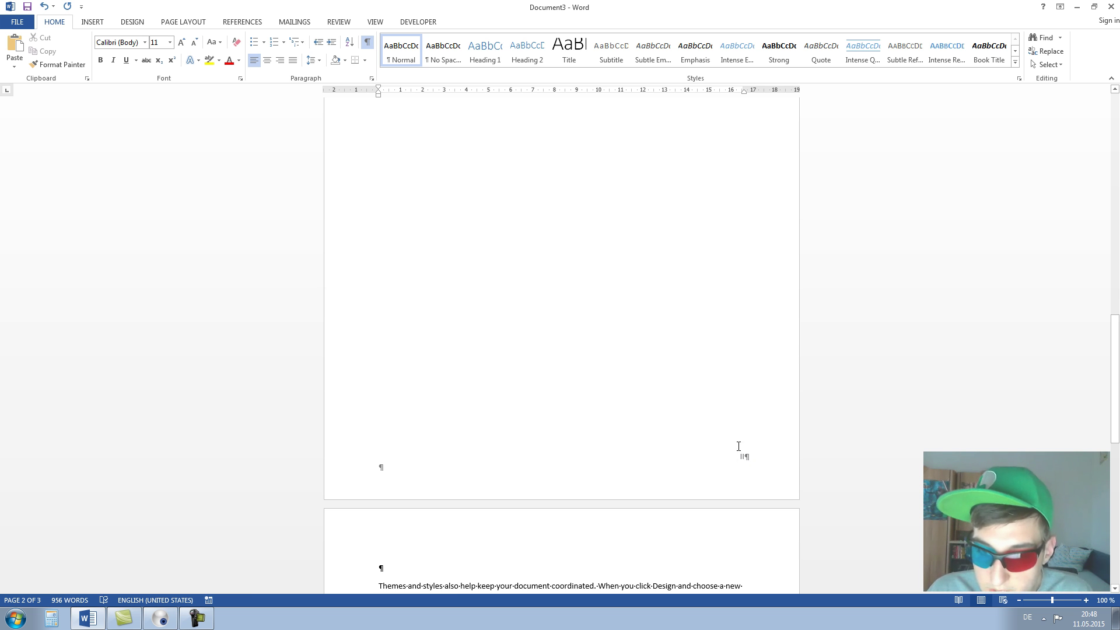
pyautogui.scroll(-15, 744, 471)
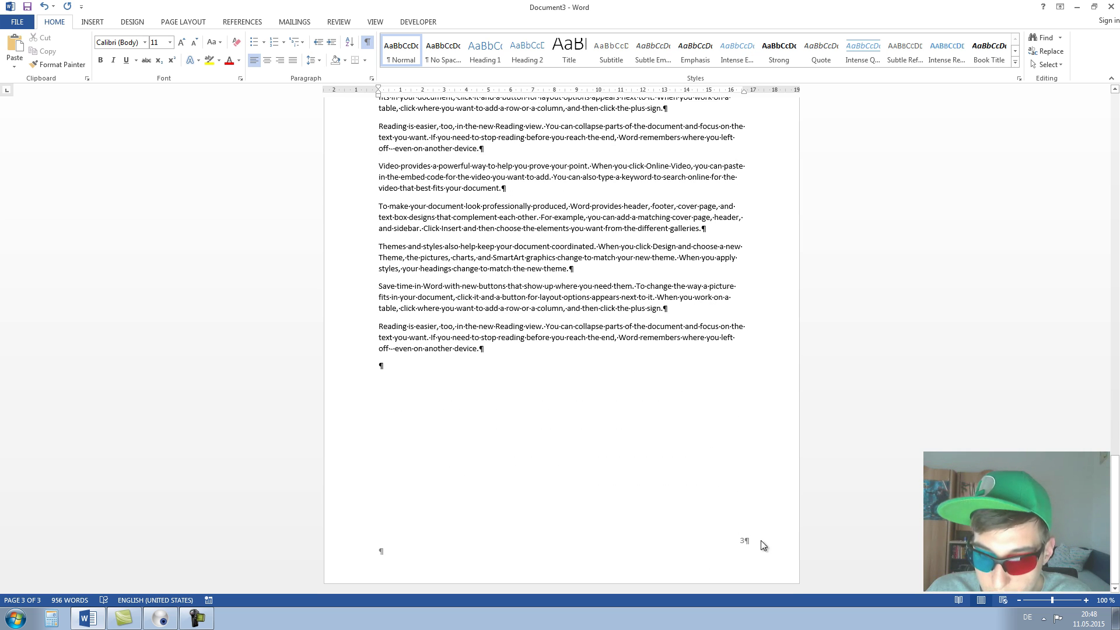
pyautogui.scroll(15, 726, 506)
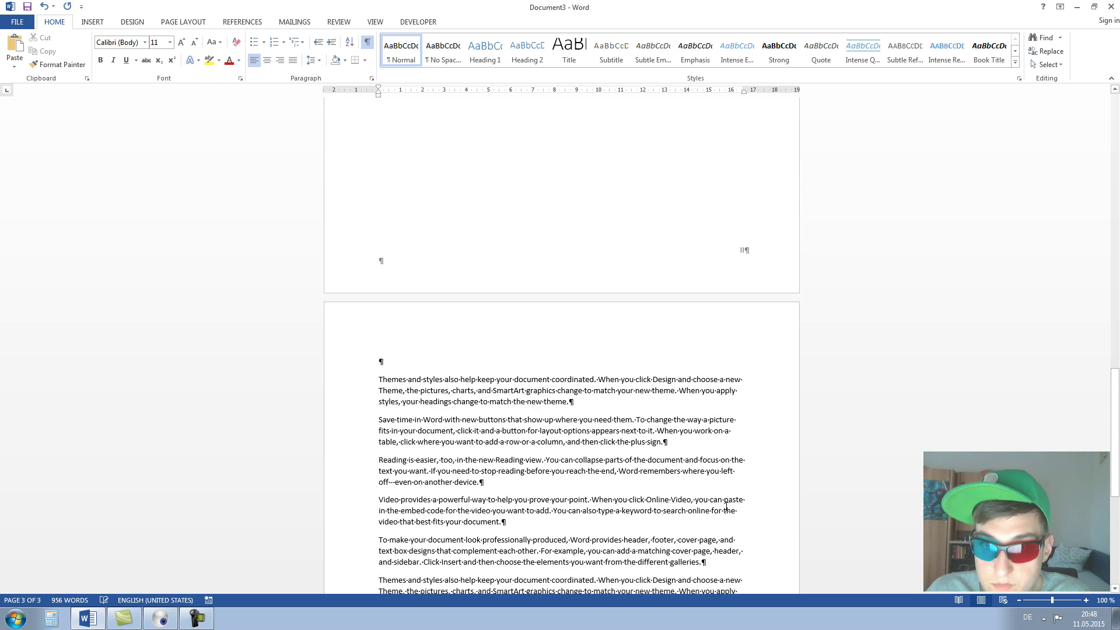
pyautogui.scroll(15, 726, 507)
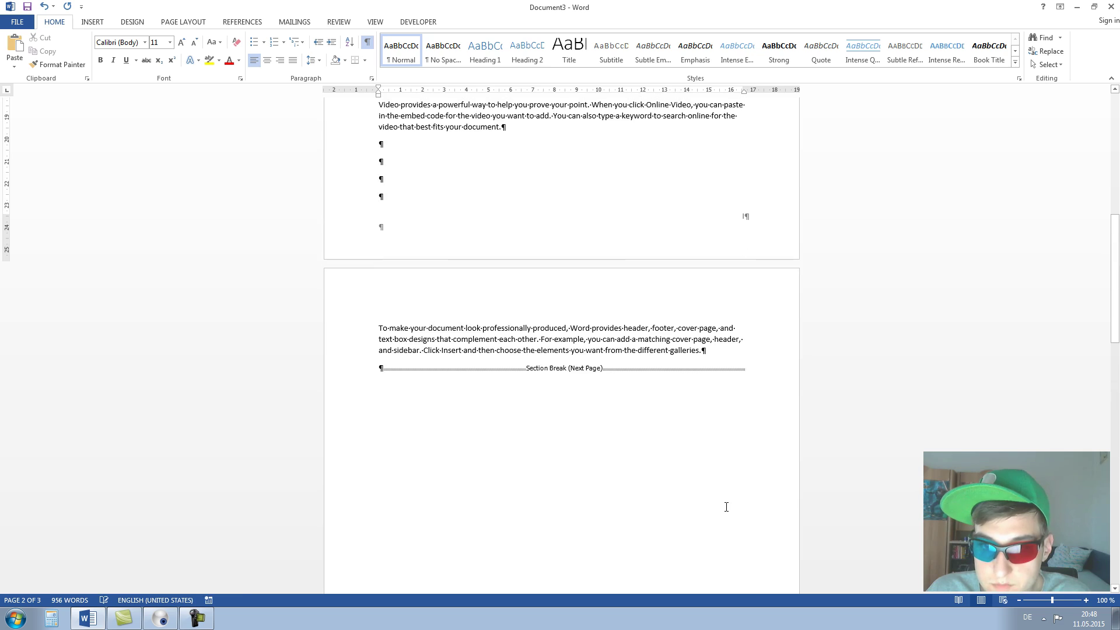
pyautogui.scroll(6, 726, 506)
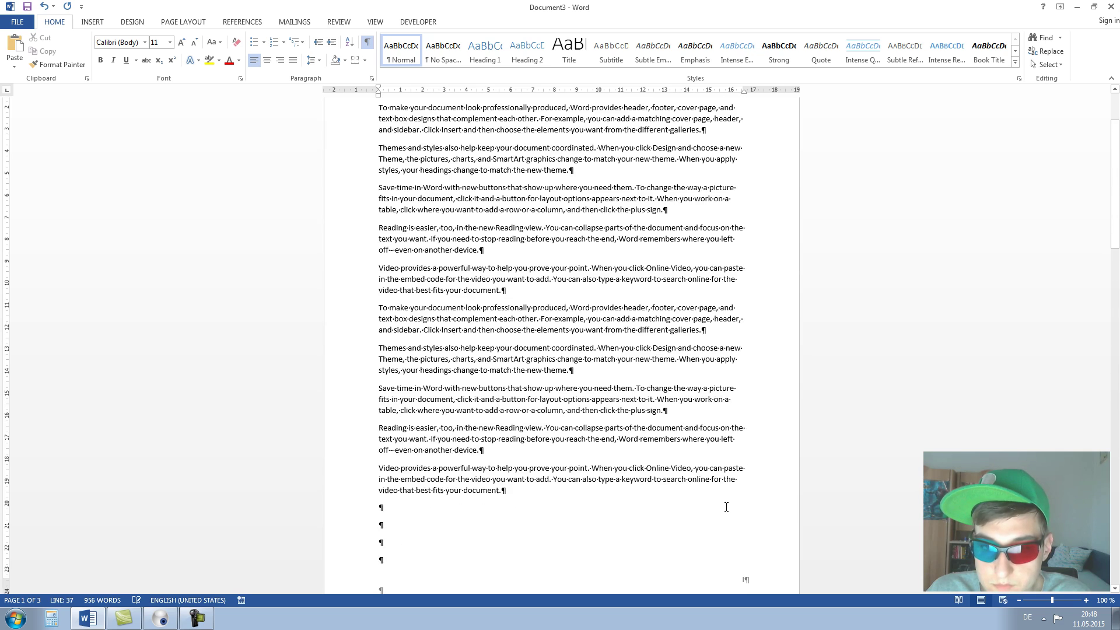
pyautogui.scroll(-20, 726, 506)
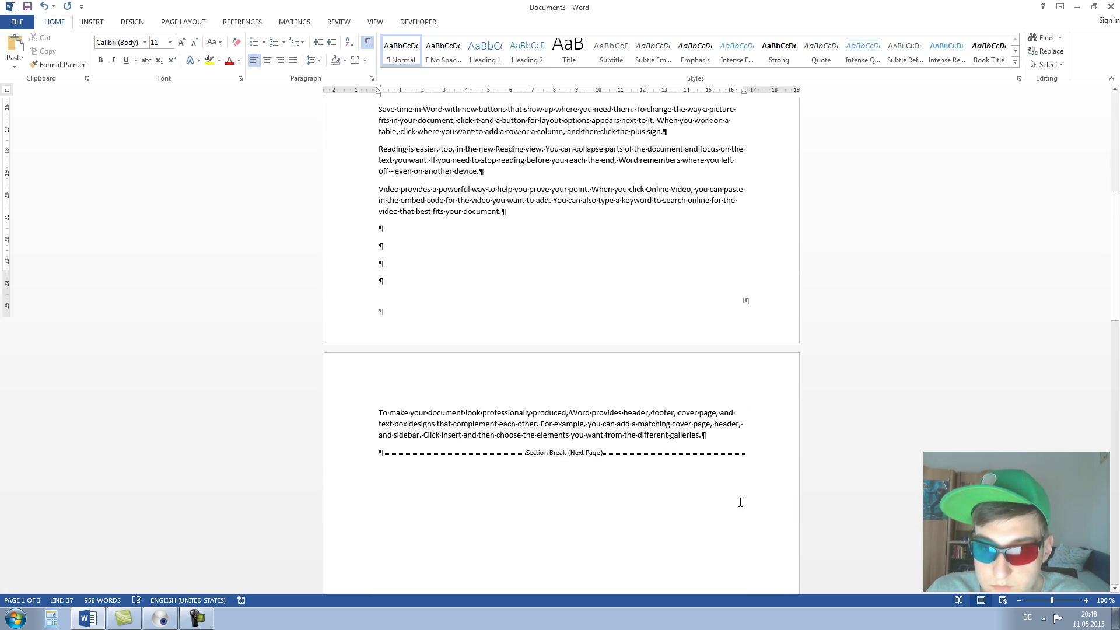
pyautogui.scroll(-15, 749, 525)
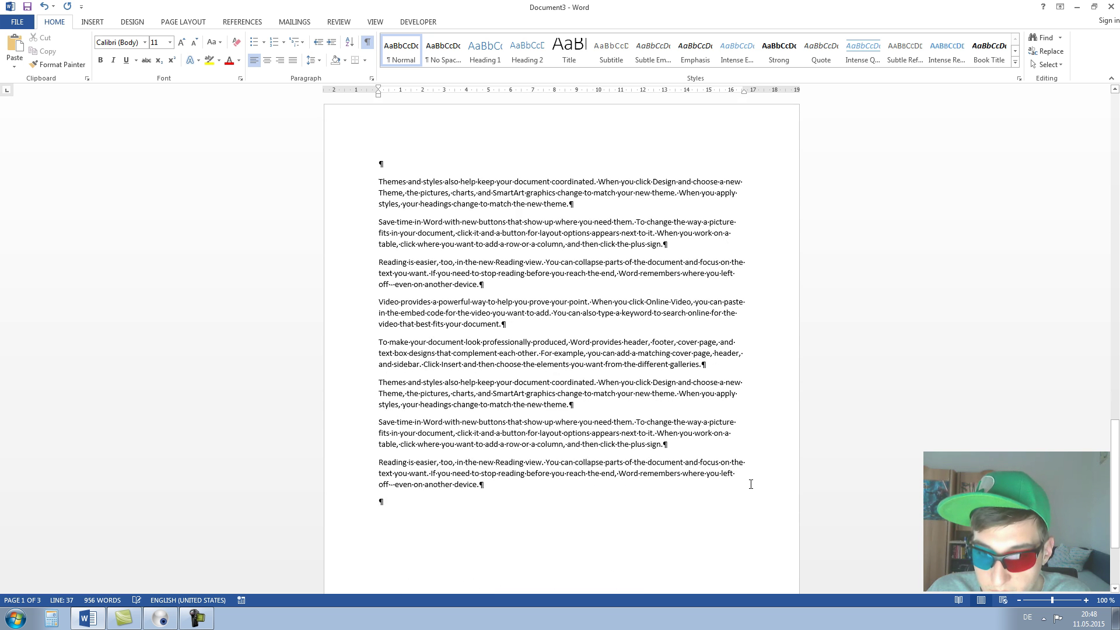
# Step: Make section 2's footer page numbering start at 1, then close the footer
pyautogui.doubleClick(744, 550)
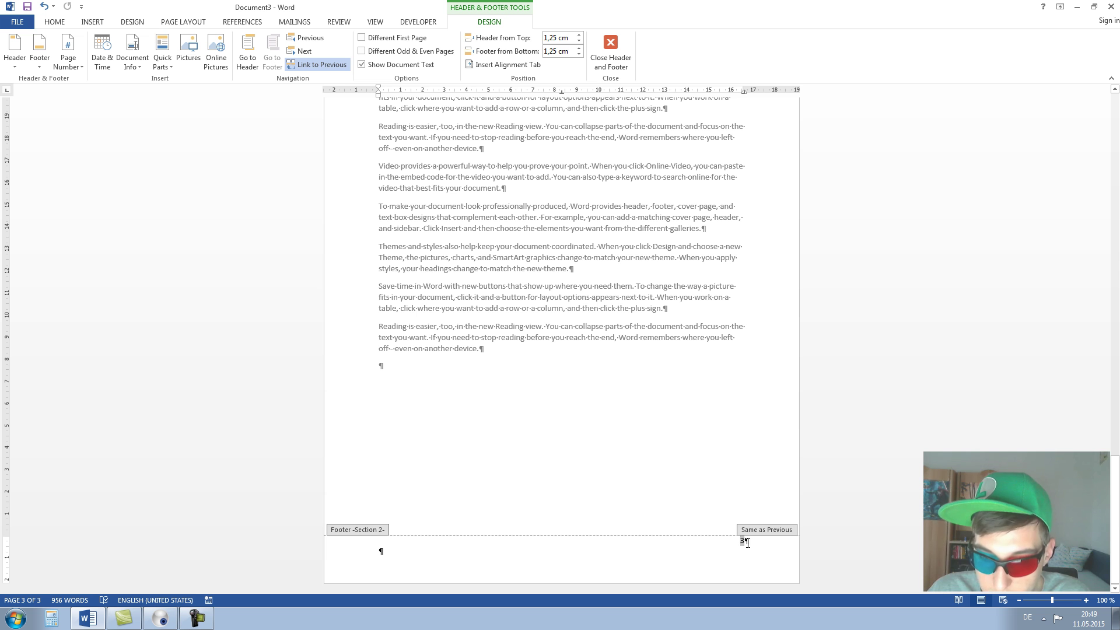
pyautogui.rightClick(743, 540)
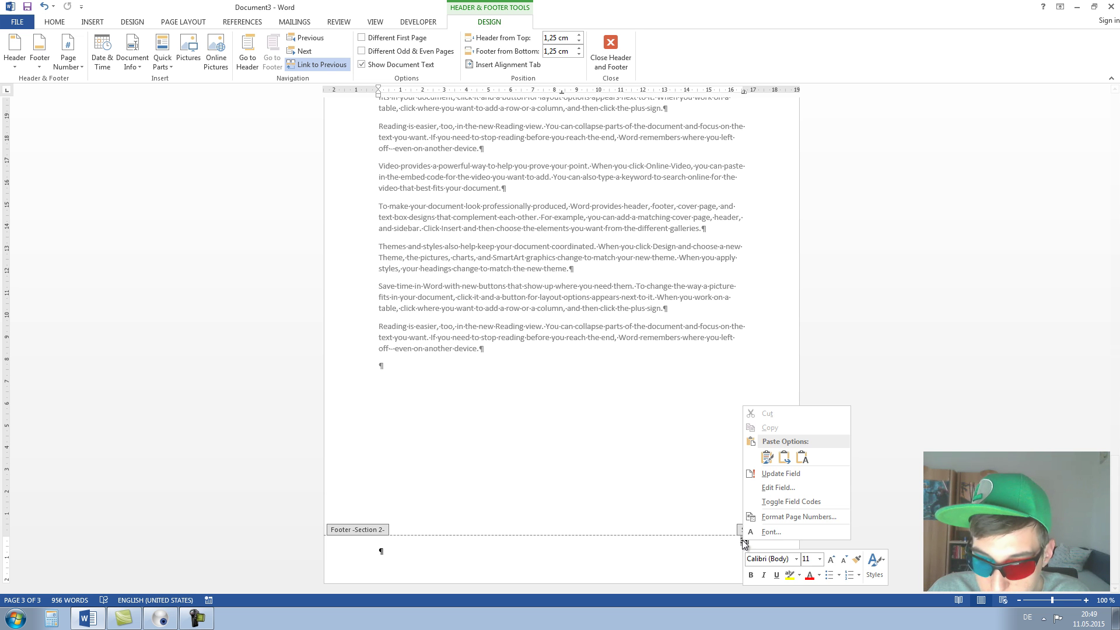
pyautogui.click(774, 517)
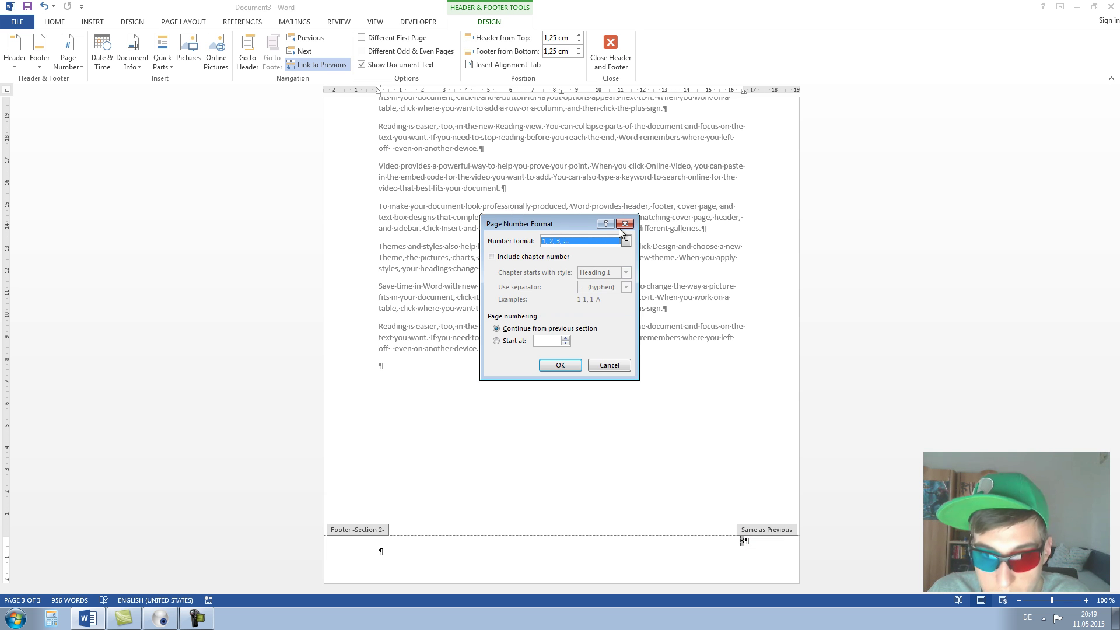
pyautogui.click(497, 341)
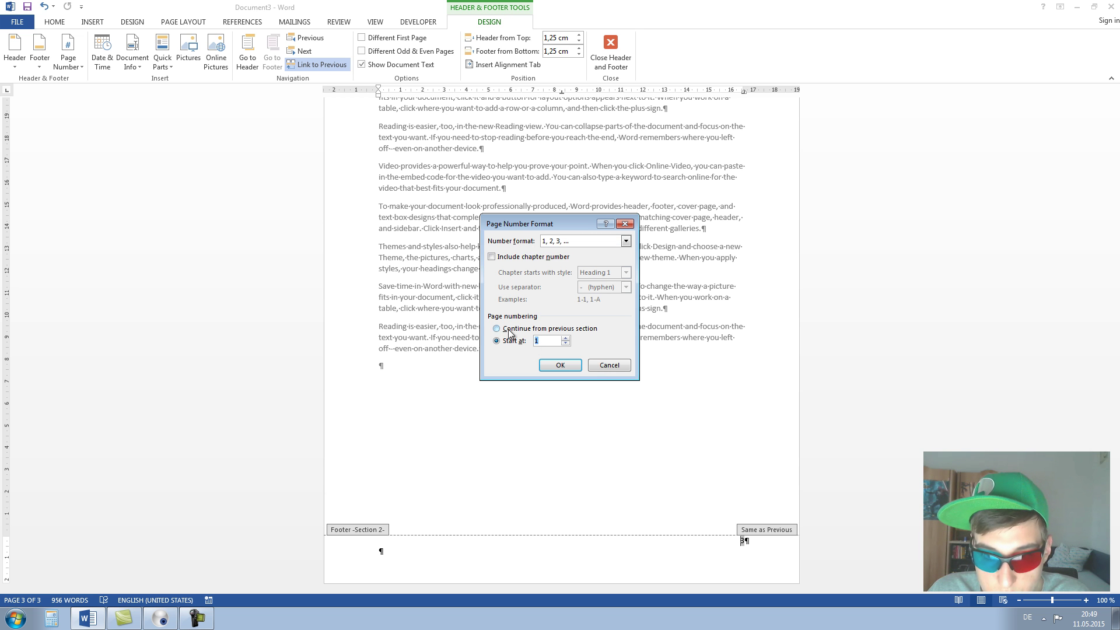
pyautogui.click(550, 368)
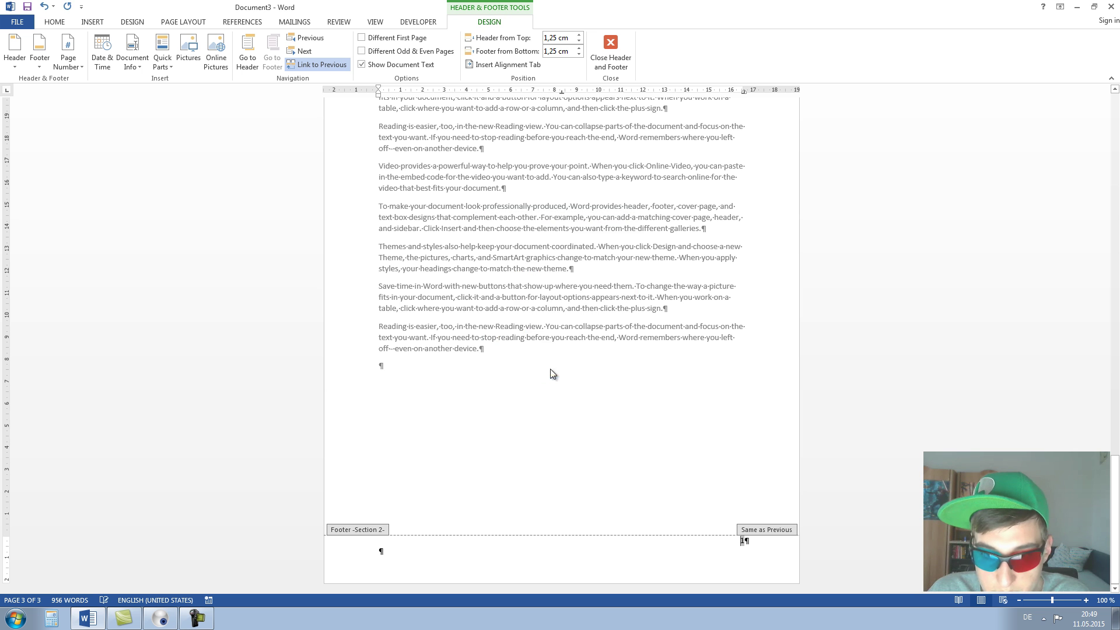
pyautogui.doubleClick(613, 393)
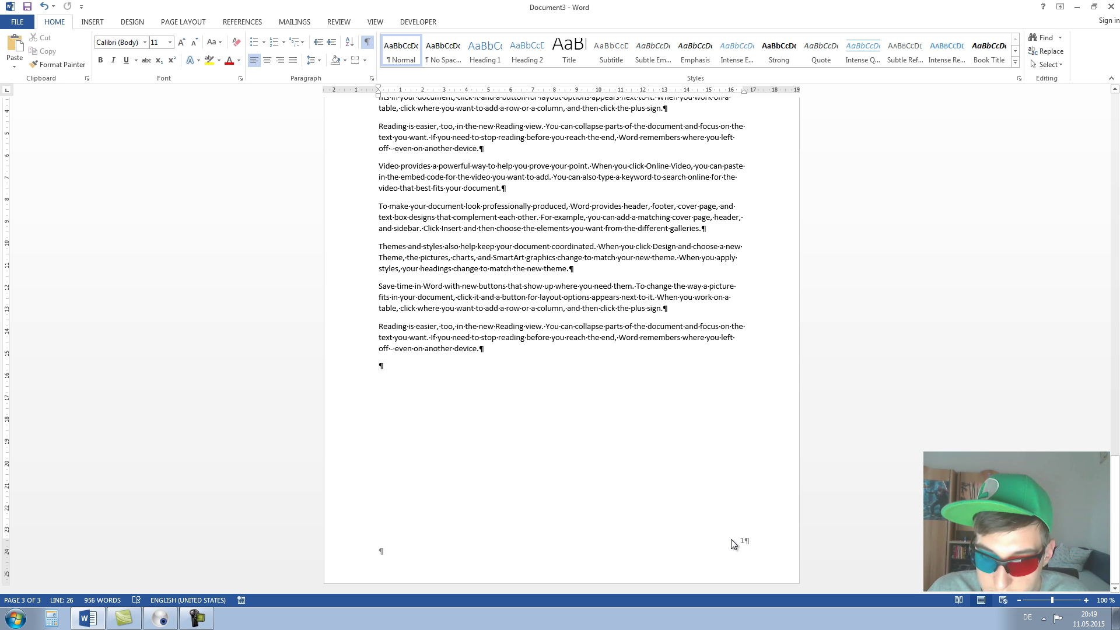
# Step: Add empty paragraphs inside the 'Save time' paragraph to push its end onto a fourth page
pyautogui.scroll(18, 674, 451)
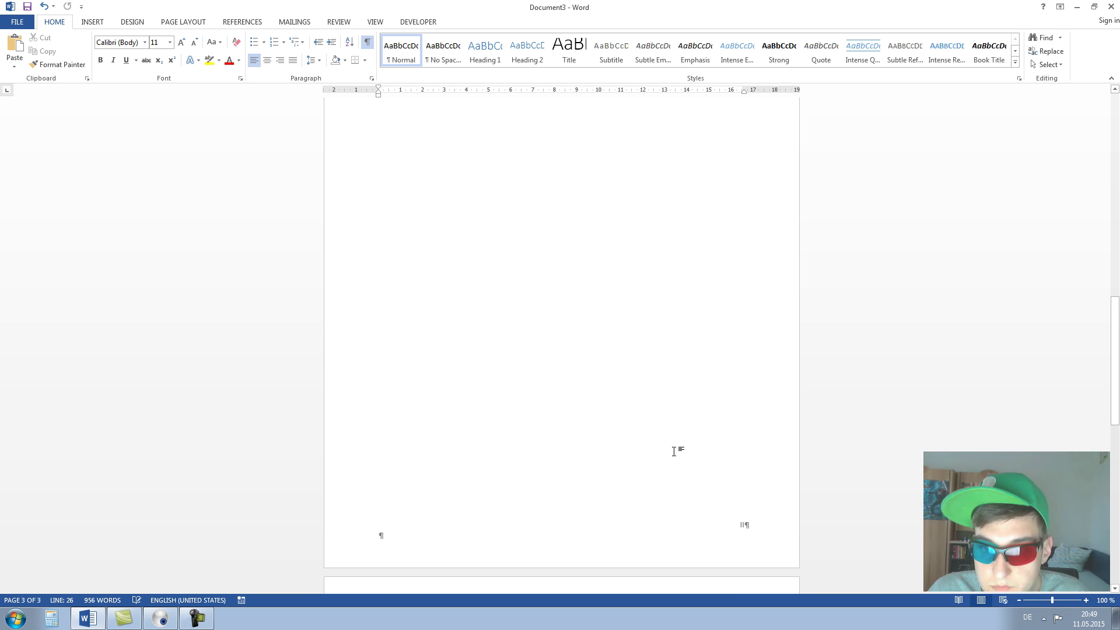
pyautogui.scroll(5, 735, 490)
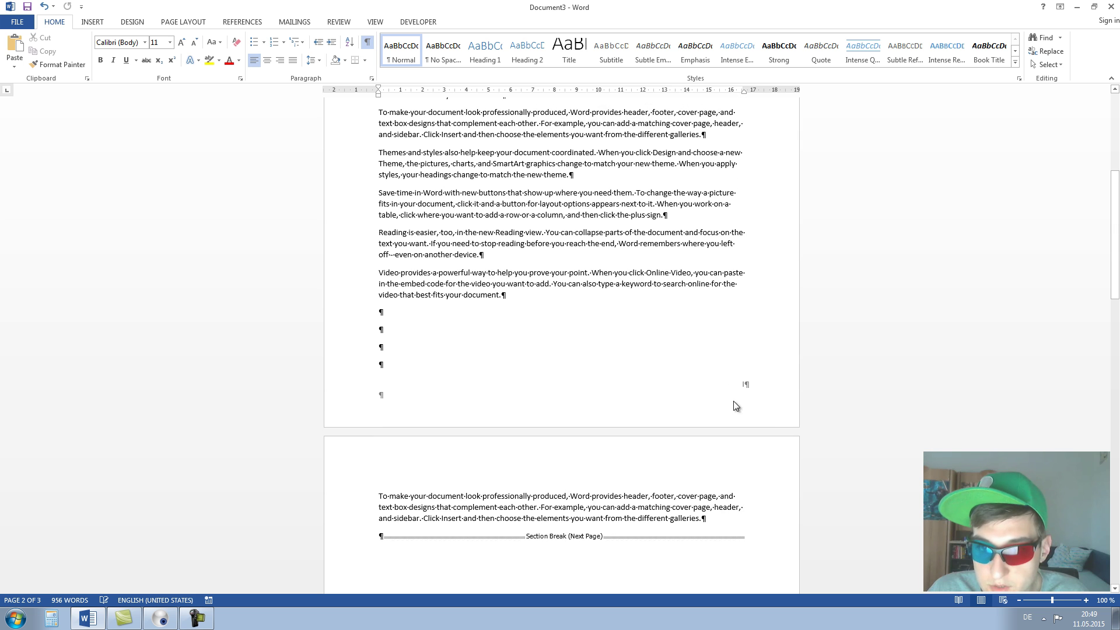
pyautogui.scroll(-4, 747, 387)
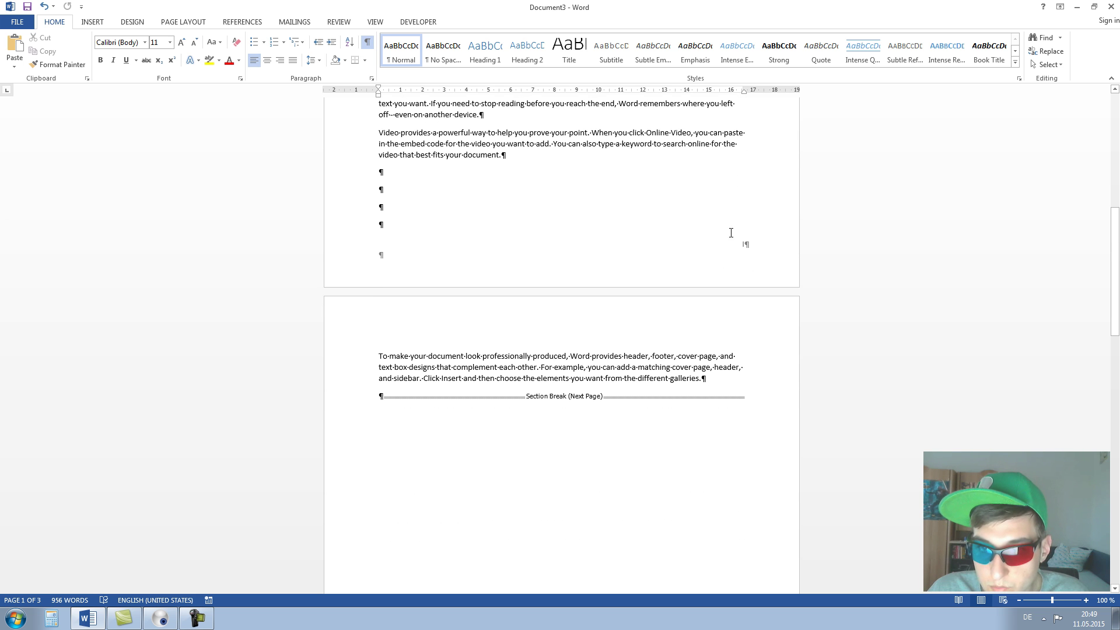
pyautogui.scroll(-20, 734, 268)
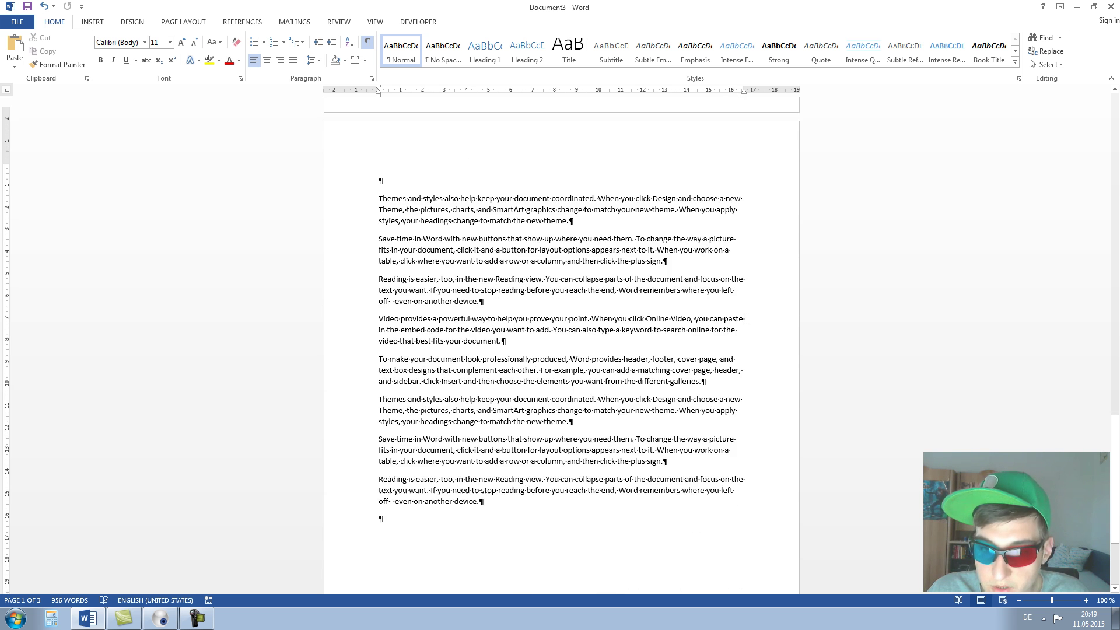
pyautogui.click(604, 287)
pyautogui.press('Return')
pyautogui.press('Return')
pyautogui.press('Return')
pyautogui.press('Return')
pyautogui.press('Return')
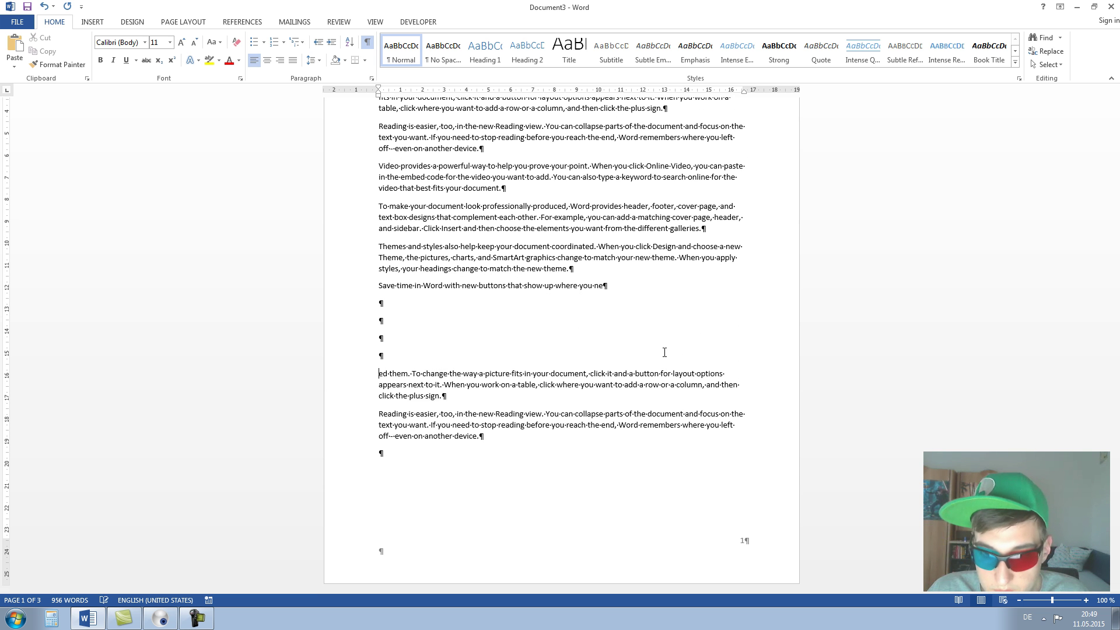
pyautogui.press('Return')
pyautogui.press('Return')
pyautogui.press('Return')
pyautogui.press('Return')
pyautogui.press('Return')
pyautogui.press('Return')
pyautogui.press('Return')
pyautogui.press('Return')
pyautogui.press('Return')
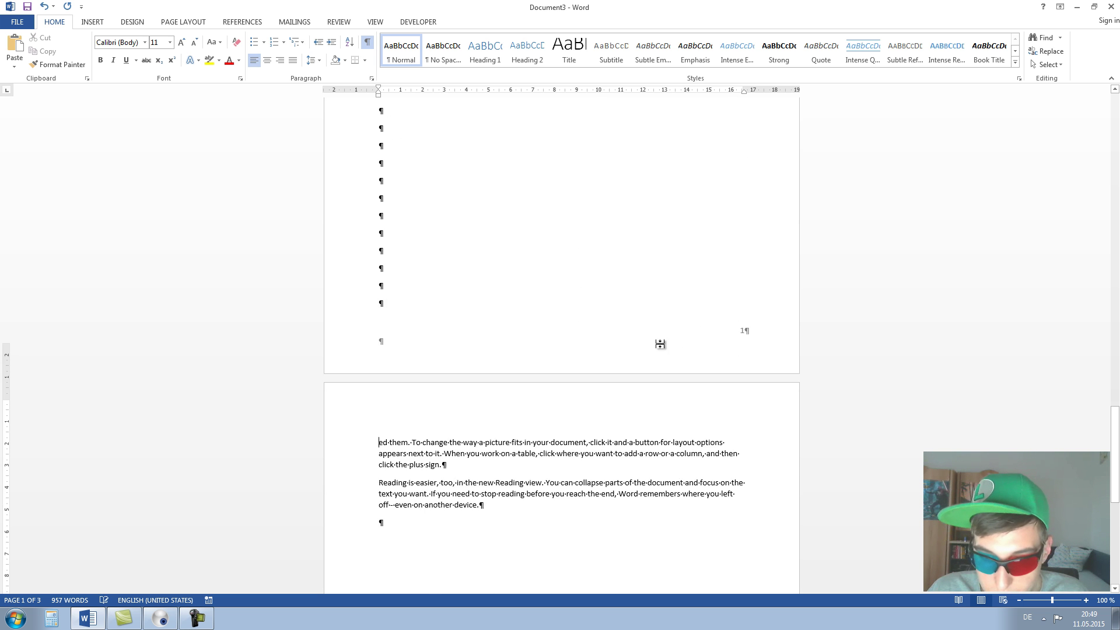
# Step: Scroll through the pages to confirm section 2's footers read 1 and 2
pyautogui.scroll(-10, 660, 344)
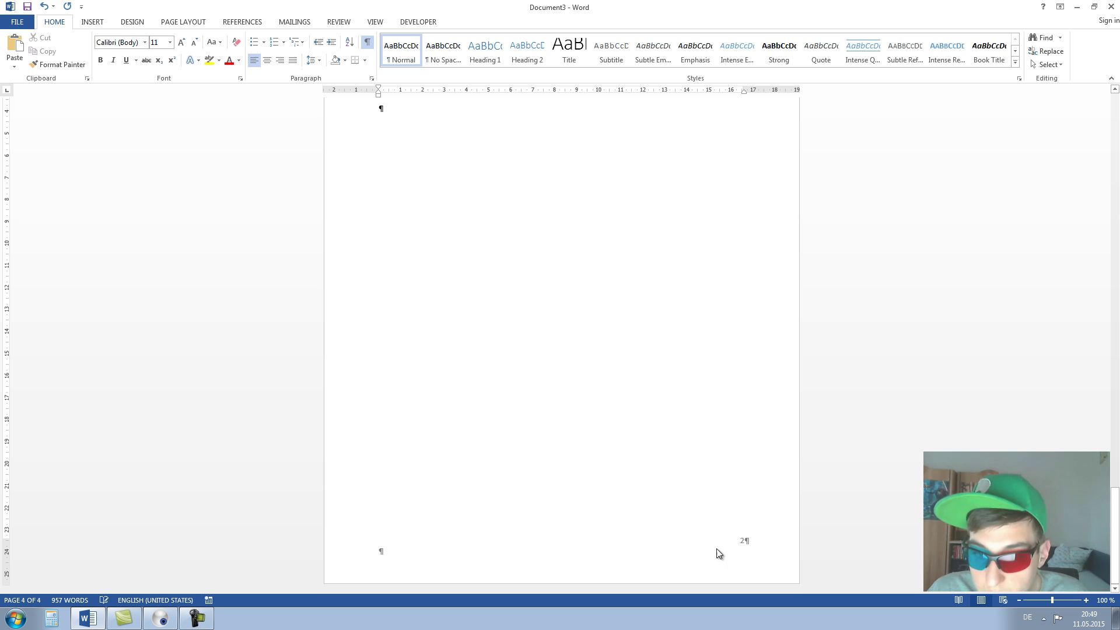
pyautogui.scroll(13, 745, 488)
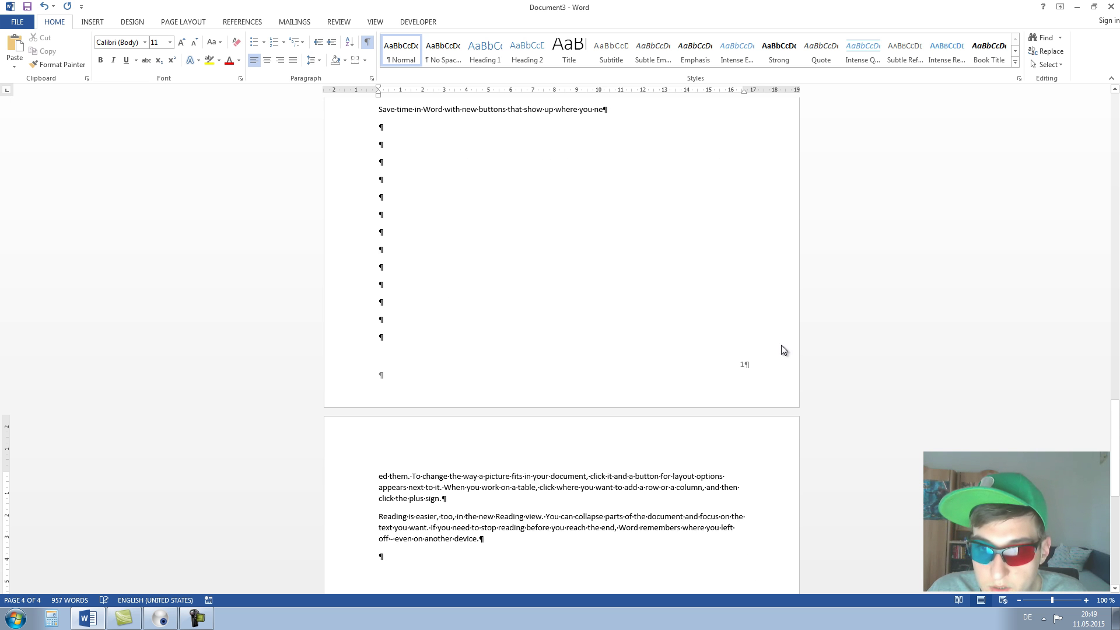
pyautogui.scroll(-13, 755, 381)
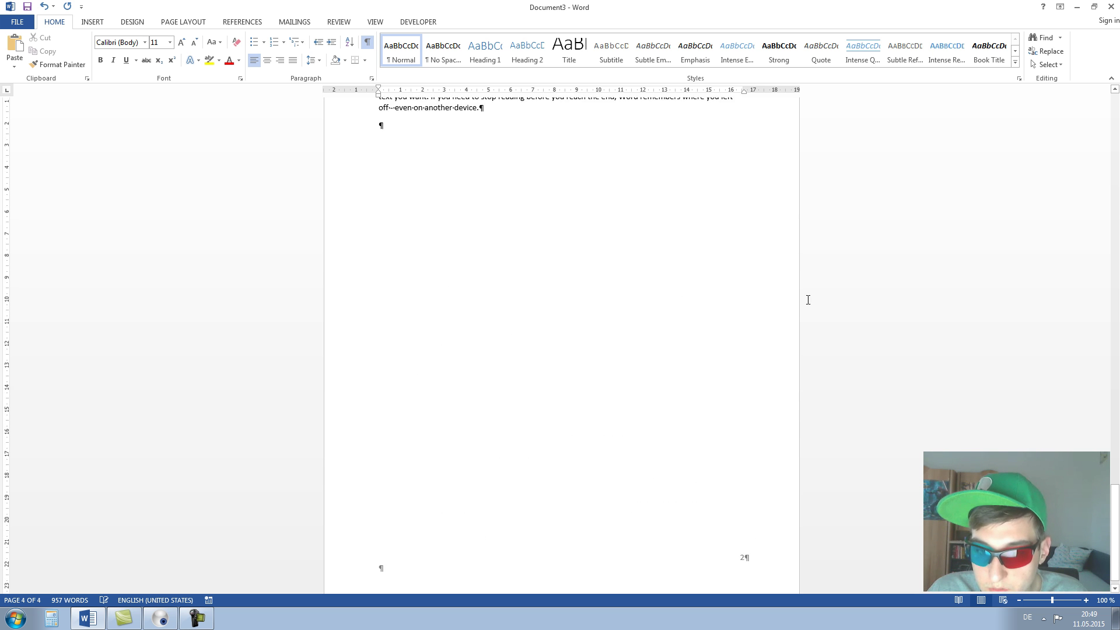
pyautogui.scroll(6, 805, 300)
pyautogui.scroll(20, 822, 279)
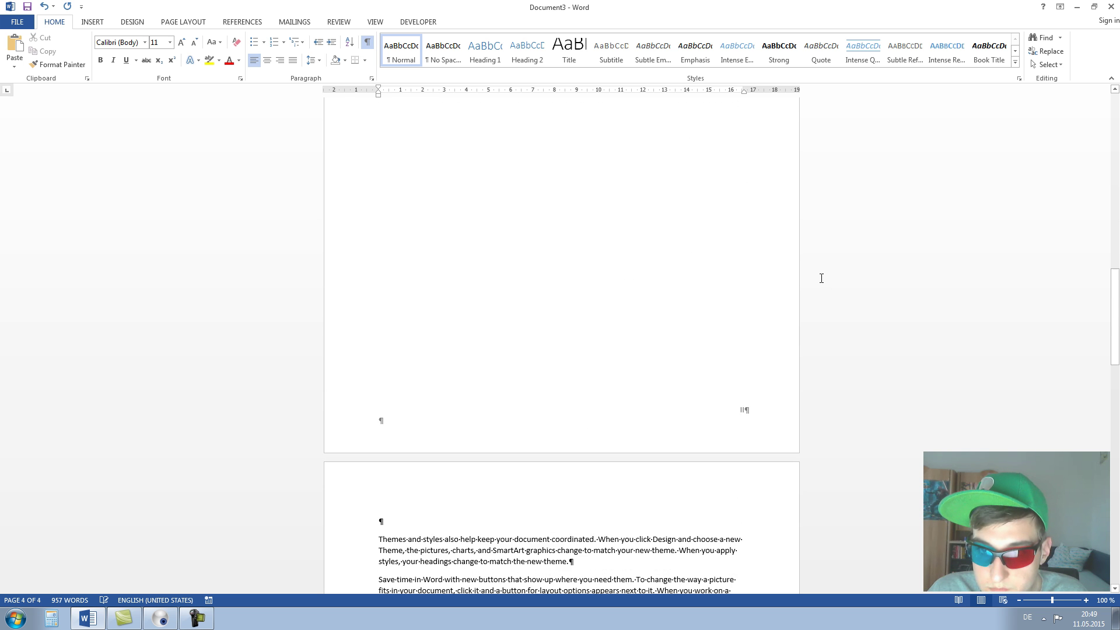
pyautogui.scroll(-11, 746, 150)
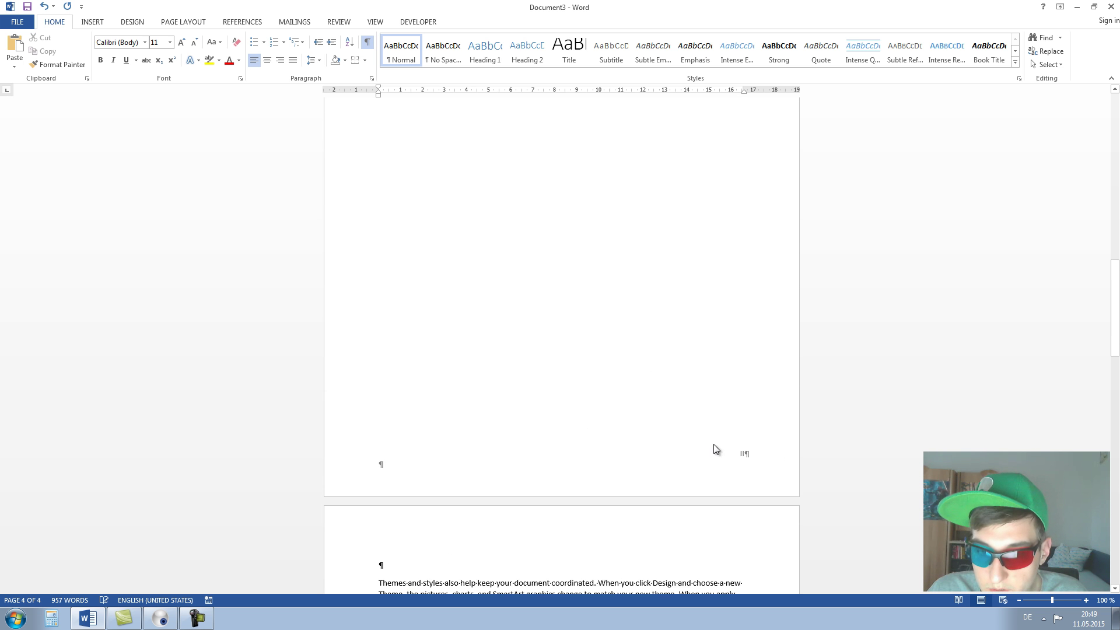
pyautogui.scroll(-1, 703, 338)
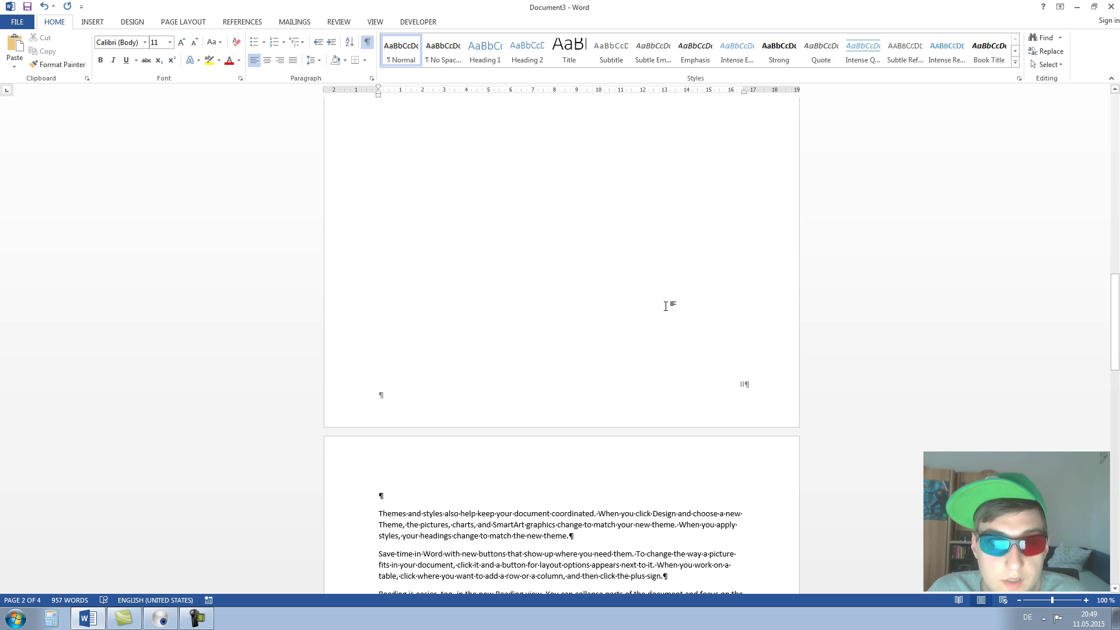